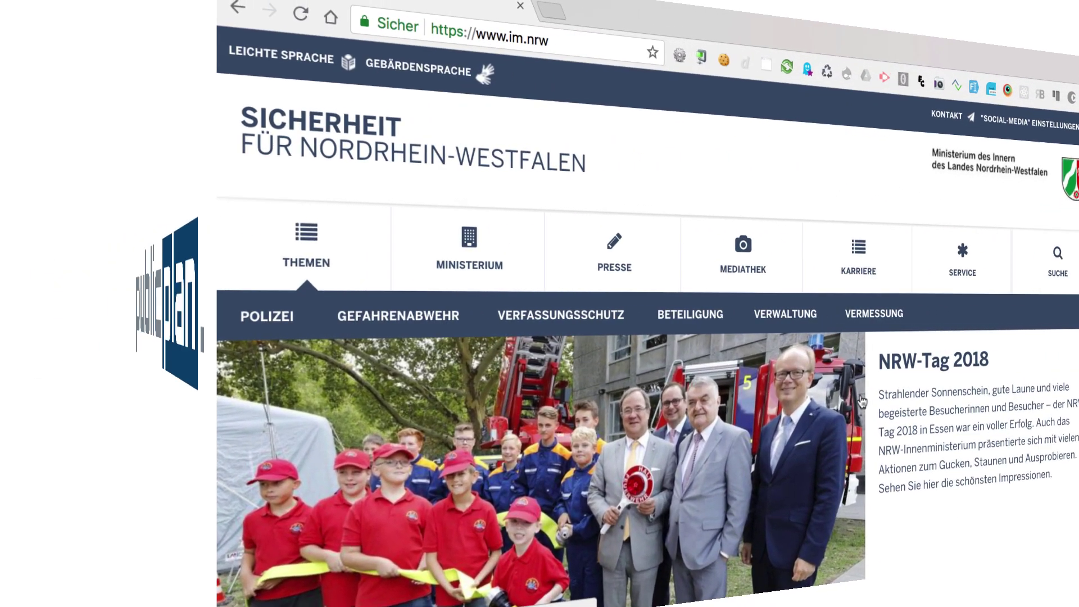
Scroll the im.nrw homepage past Pressemitteilungen and Themen down to the Service section.
scroll(701, 412, "down", 4)
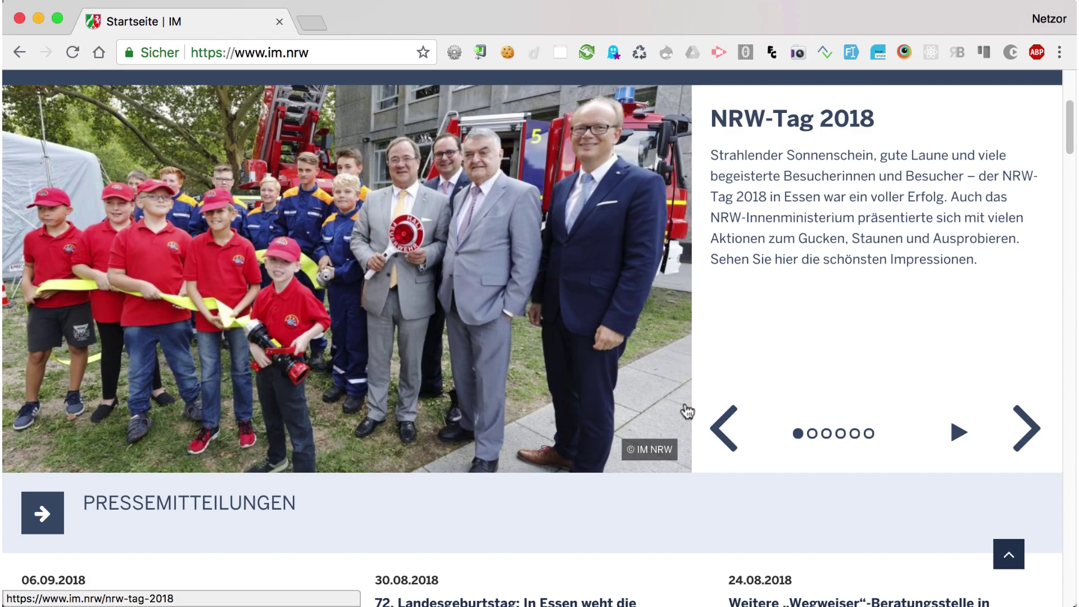
scroll(687, 412, "down", 5)
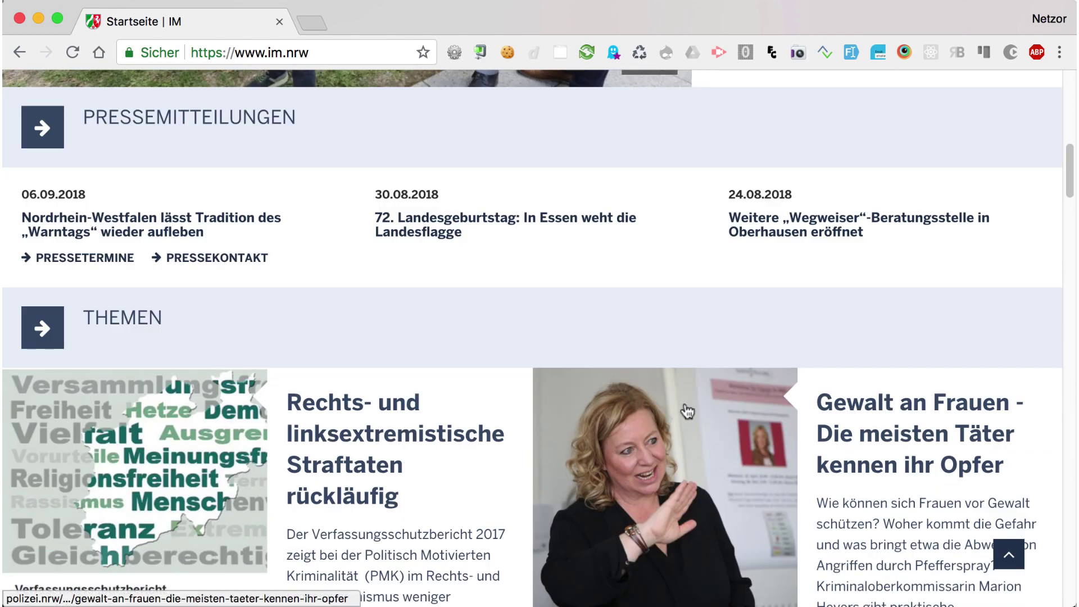
scroll(686, 411, "down", 5)
scroll(687, 409, "down", 15)
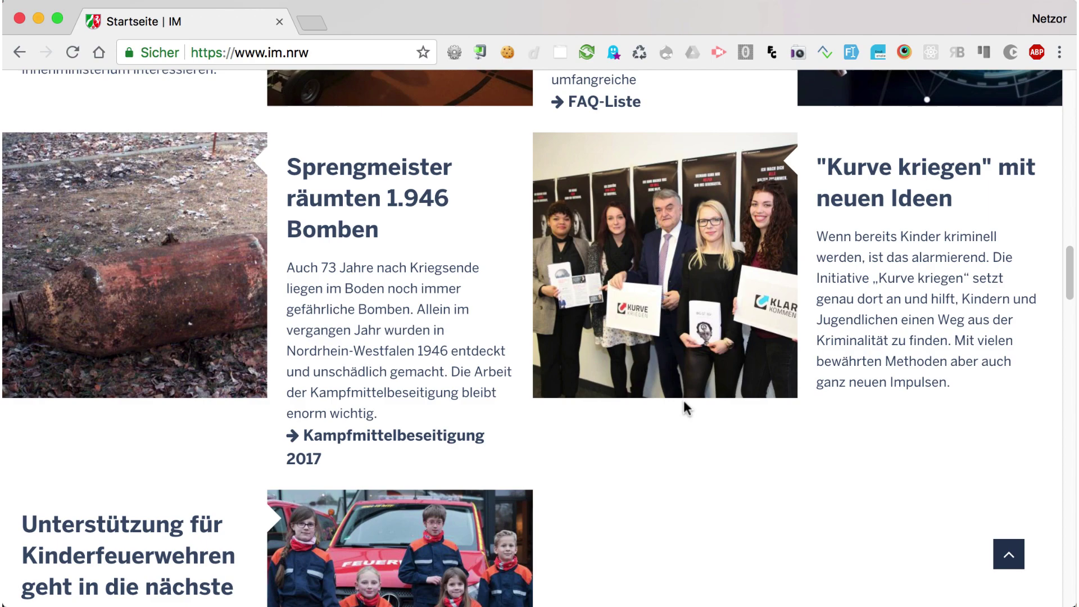
scroll(684, 401, "down", 20)
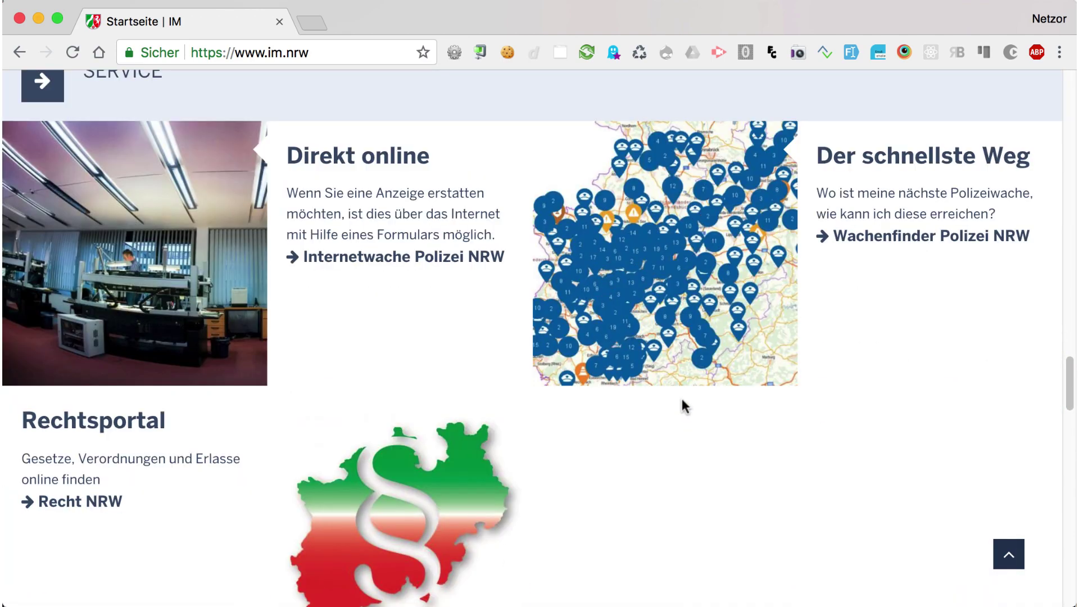
scroll(681, 396, "down", 5)
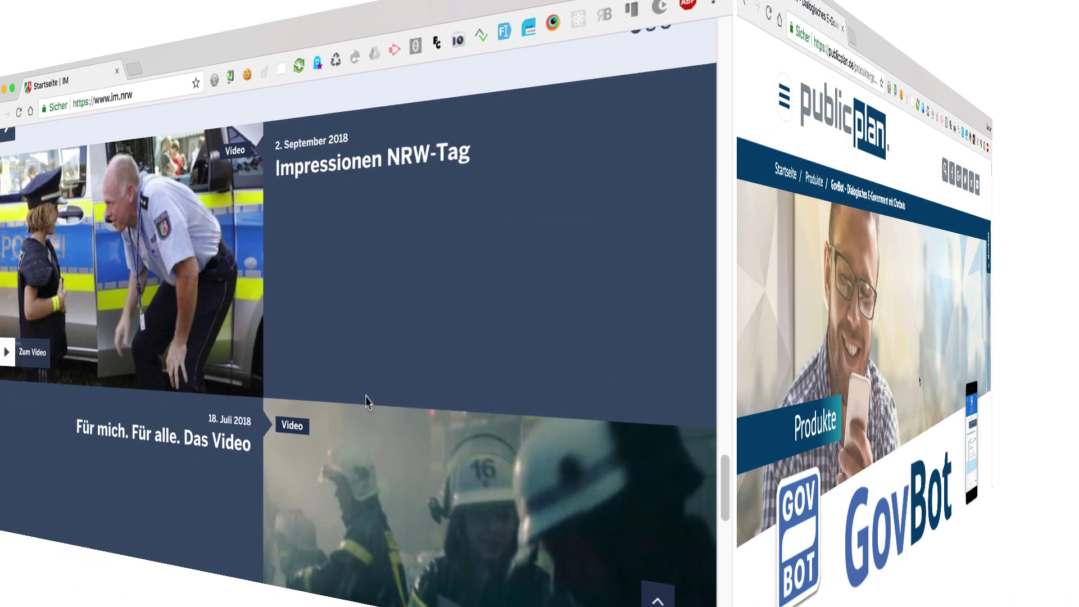
Scroll the publicplan GovBot page through its Funktionen sections to the Pegelstand chatbot example.
scroll(568, 386, "down", 3)
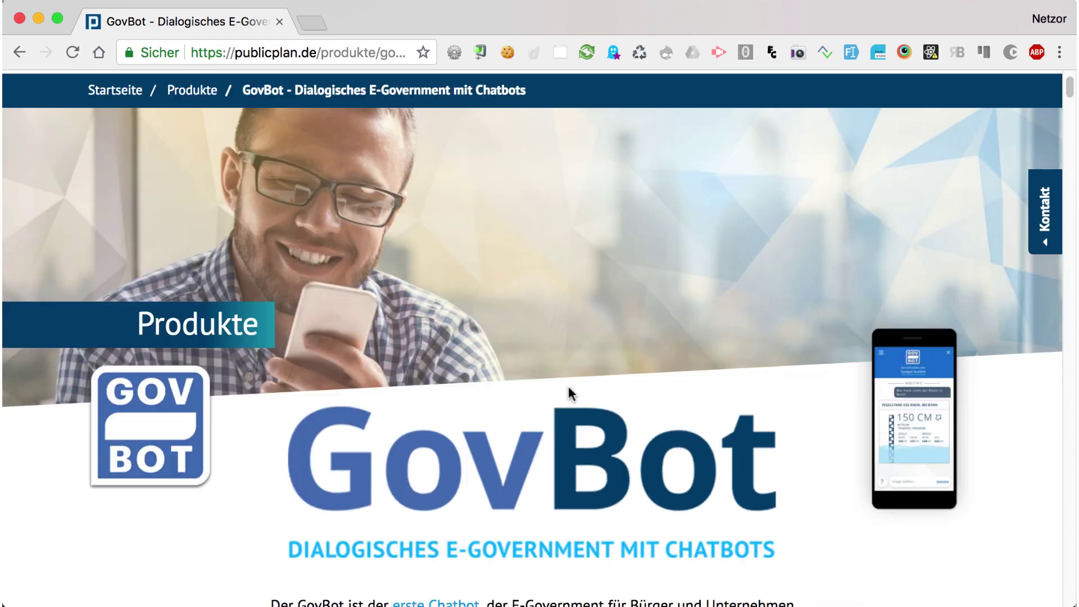
scroll(568, 386, "down", 15)
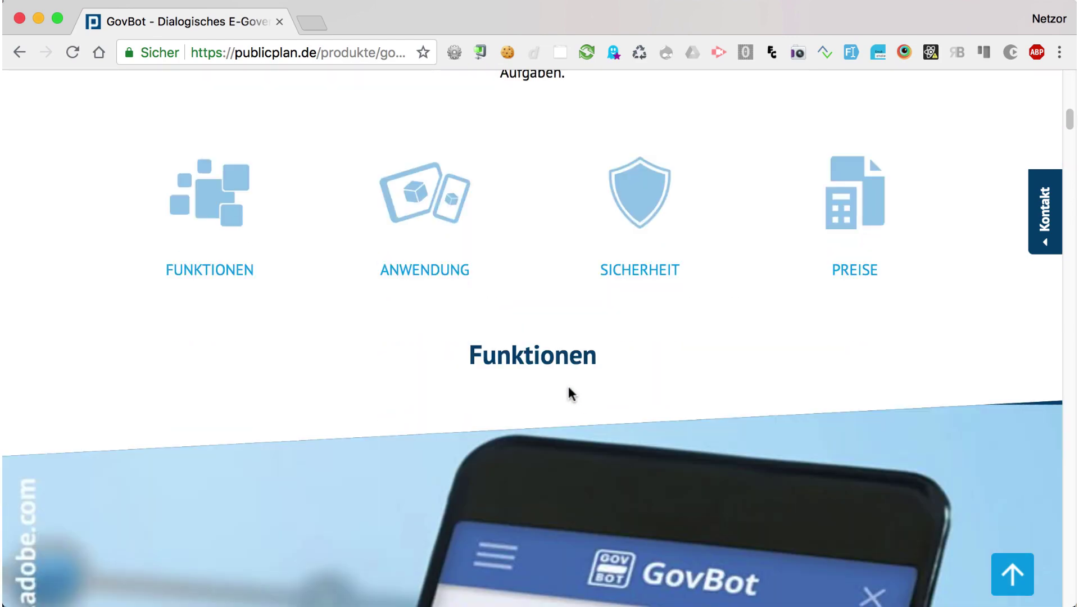
scroll(568, 386, "down", 15)
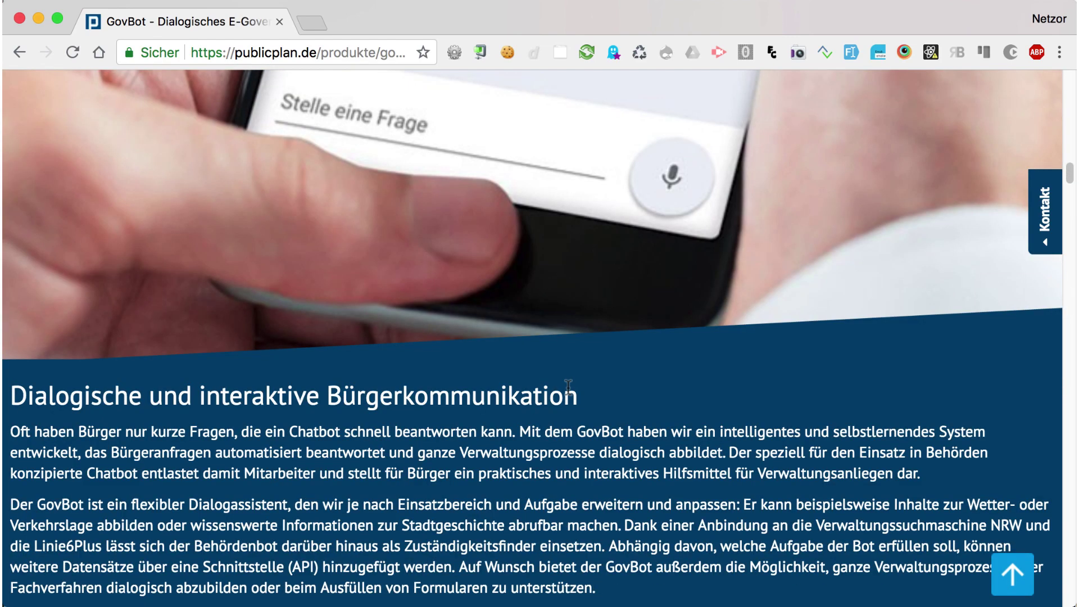
scroll(568, 388, "down", 15)
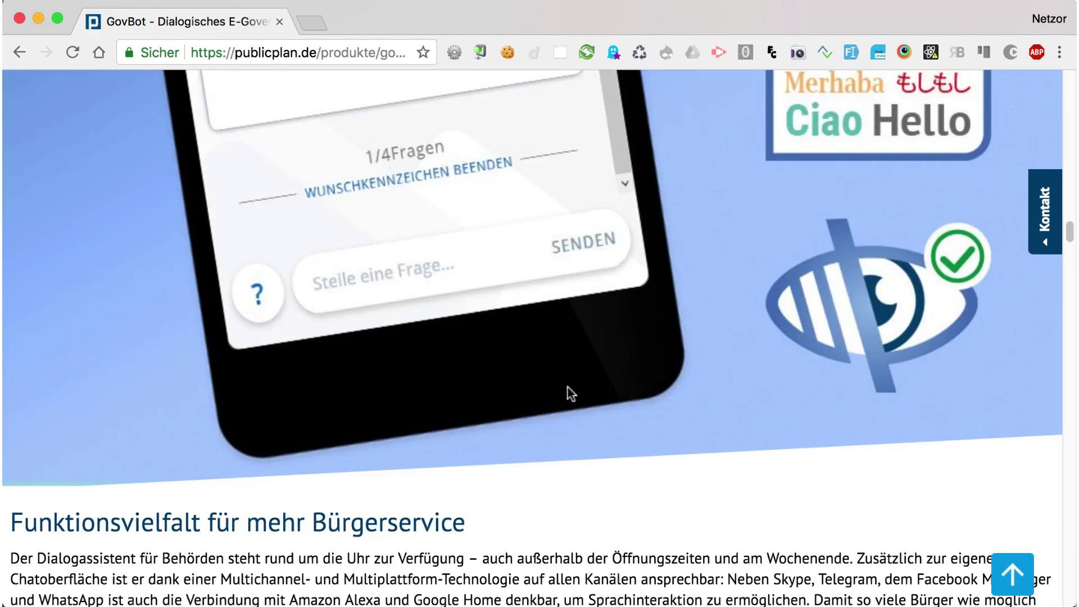
scroll(568, 386, "down", 15)
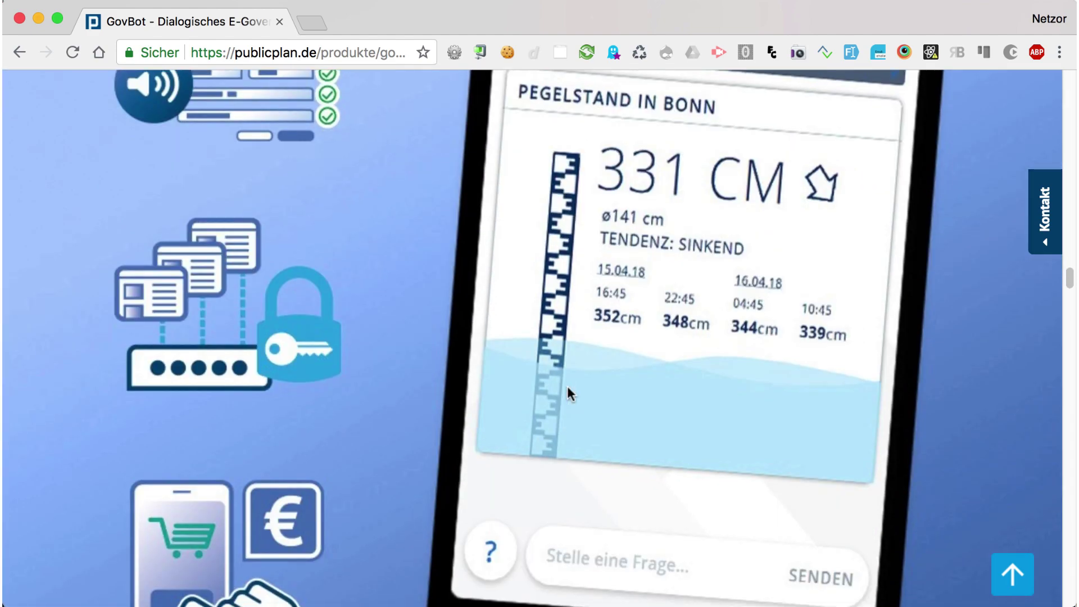
scroll(568, 386, "down", 10)
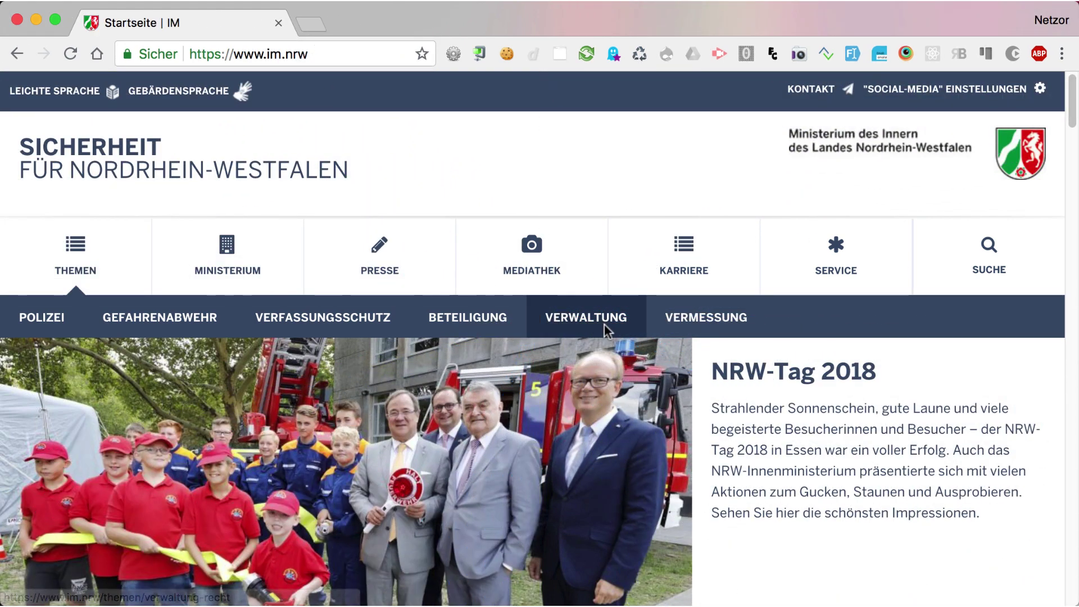
Open the Beteiligung section menu, look through it, then close it again.
left_click(518, 332)
scroll(518, 332, "down", 3)
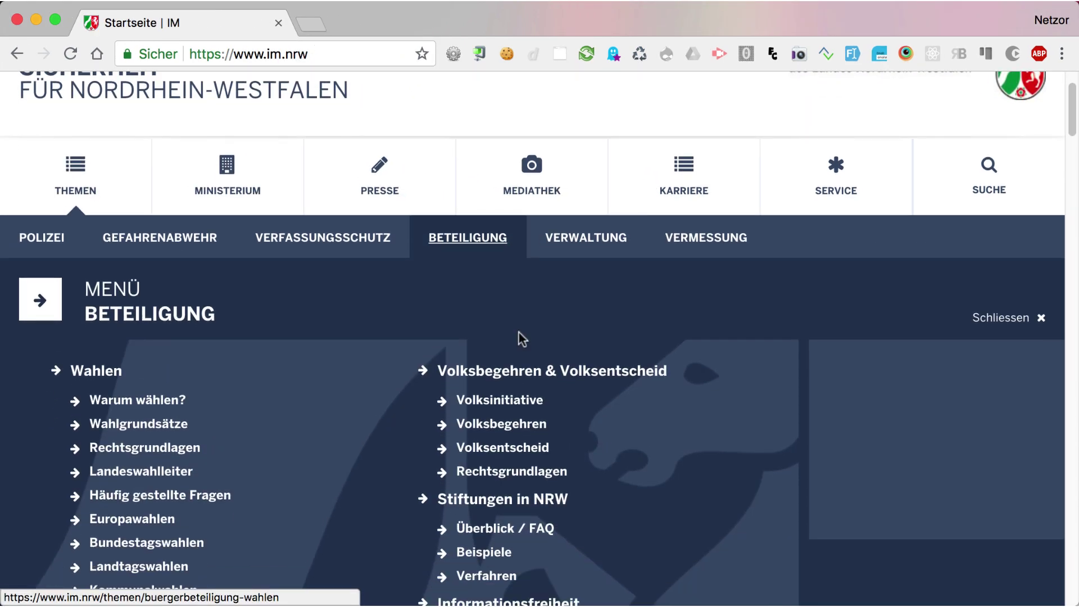
scroll(520, 339, "down", 1)
left_click(984, 259)
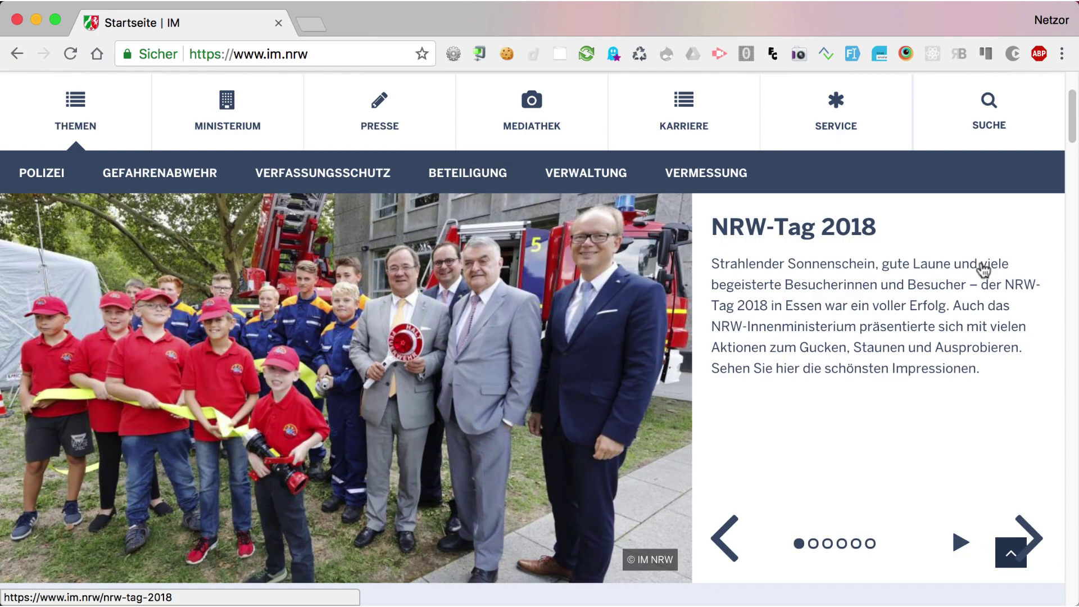
Advance the news slider through 'So viele wie noch nie' to the fire brigade story.
scroll(681, 460, "down", 1)
left_click(1026, 511)
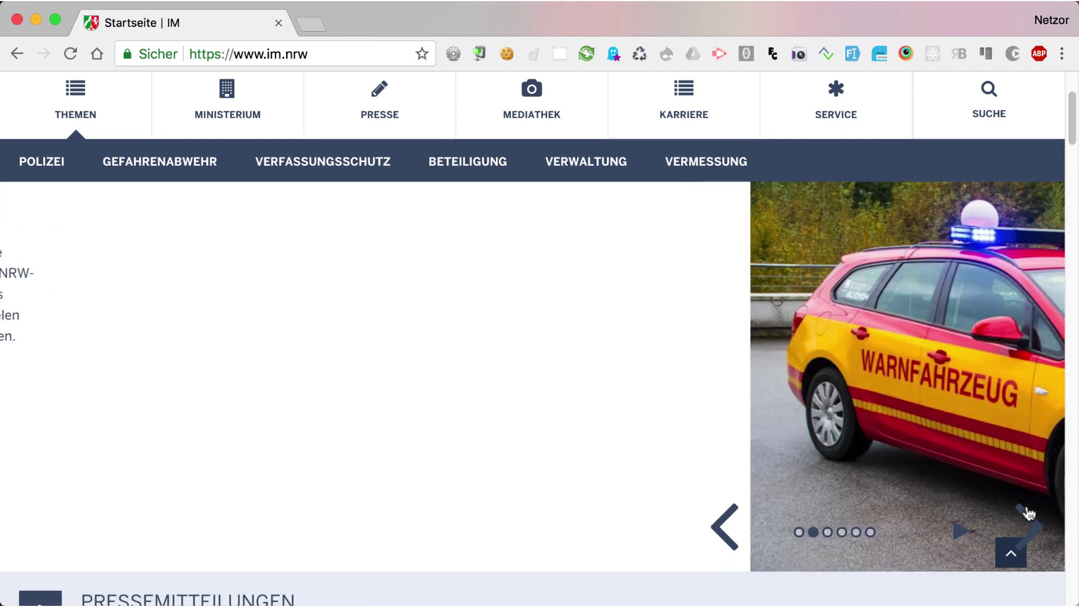
left_click(1026, 512)
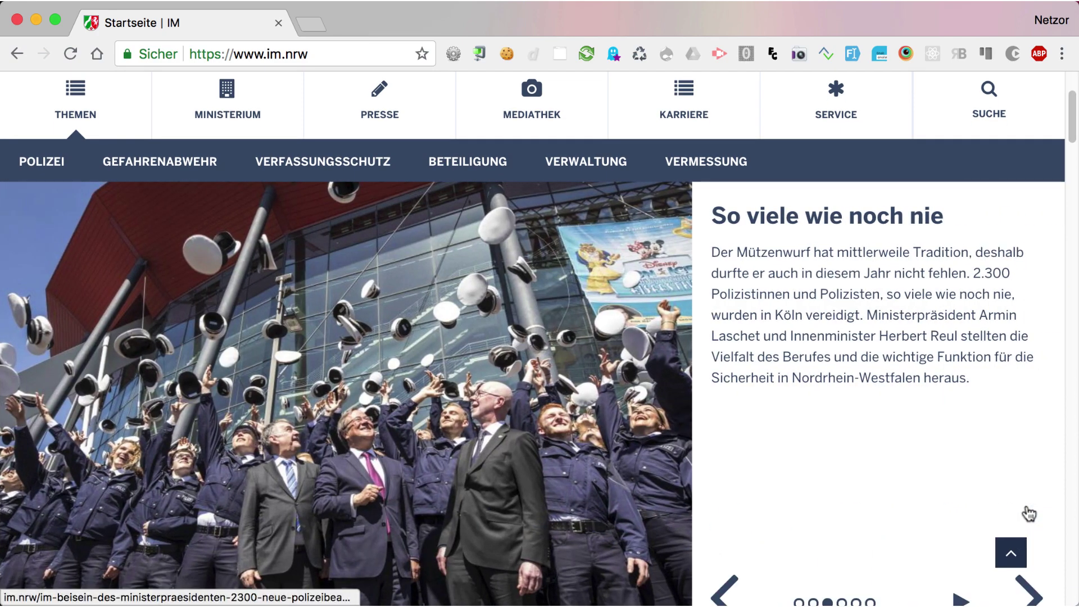
scroll(1026, 509, "down", 3)
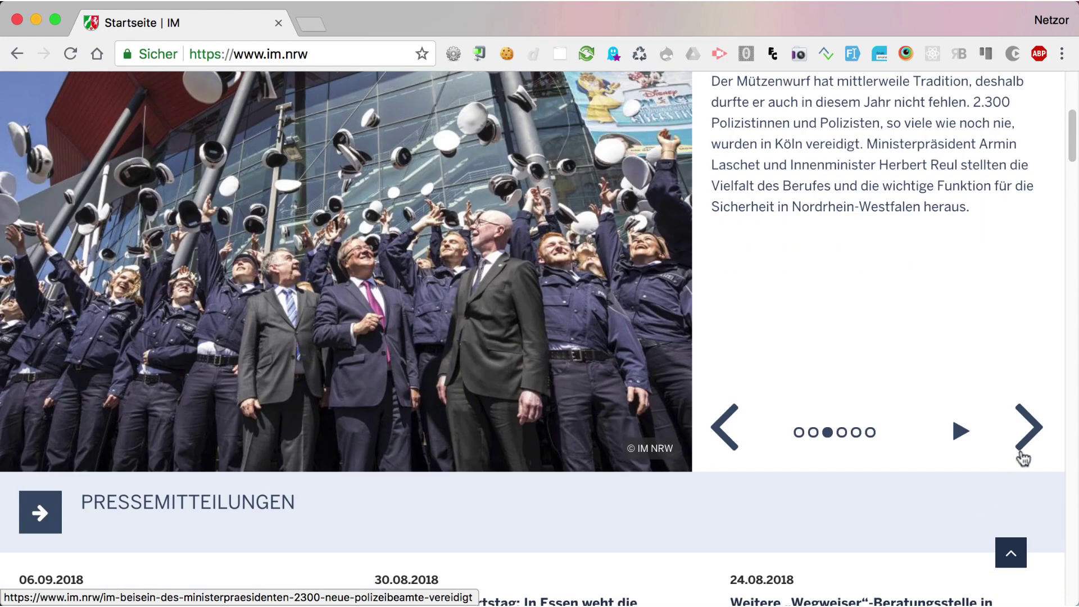
left_click(1022, 450)
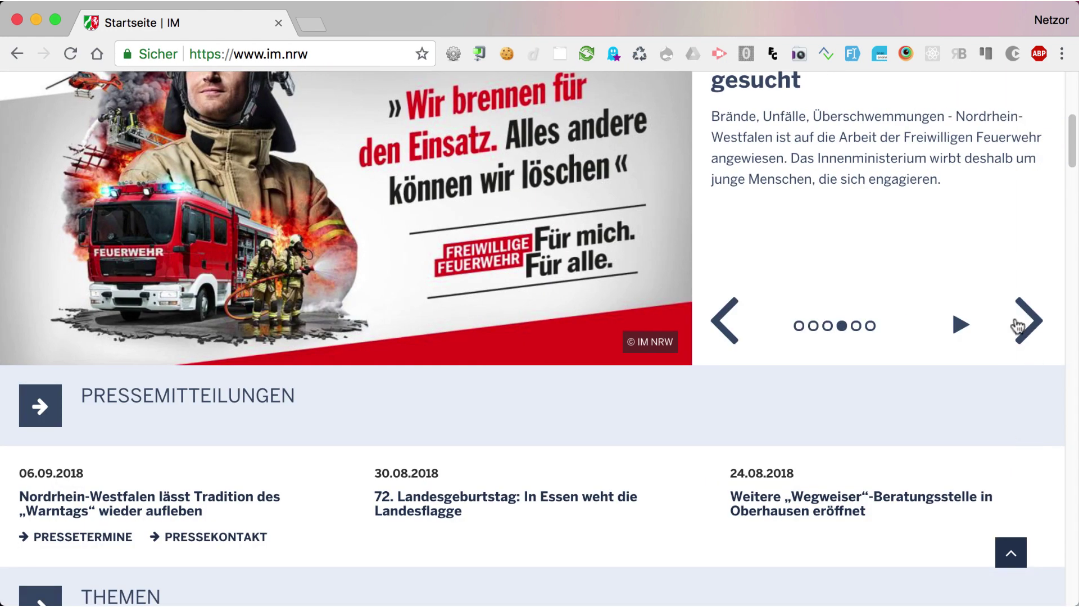
Scroll down to the Mediathek and open the 'Impressionen NRW-Tag' video page.
scroll(807, 337, "up", 2)
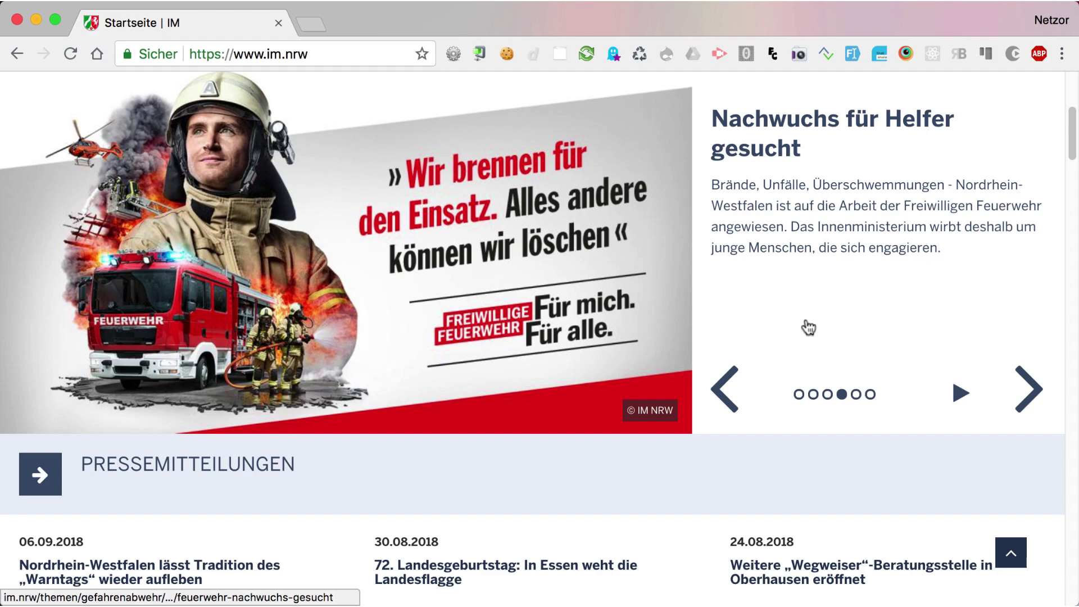
scroll(808, 328, "up", 1)
scroll(808, 327, "down", 8)
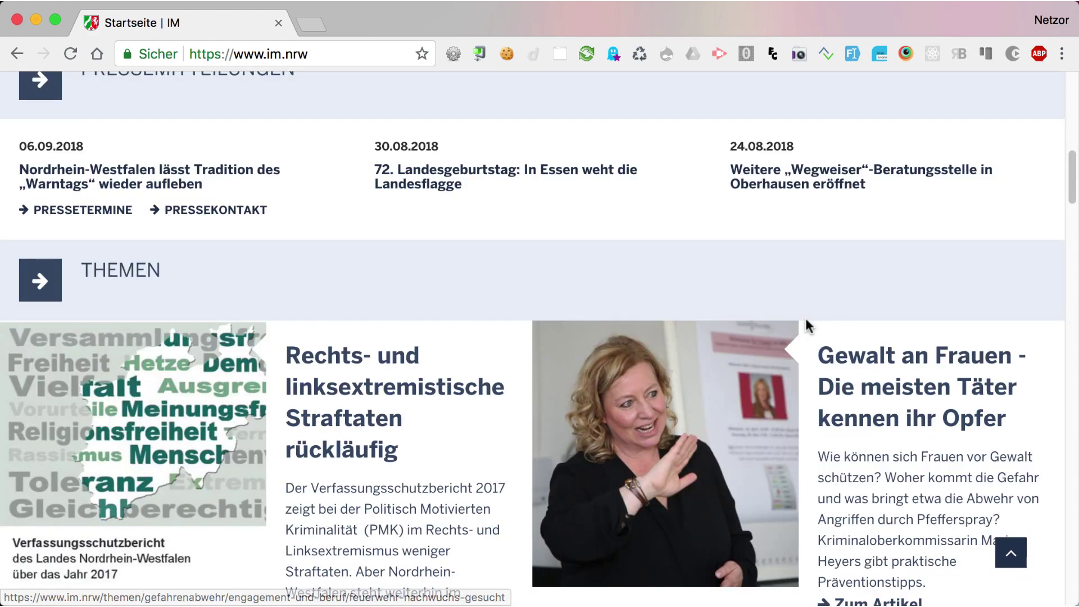
scroll(808, 326, "down", 12)
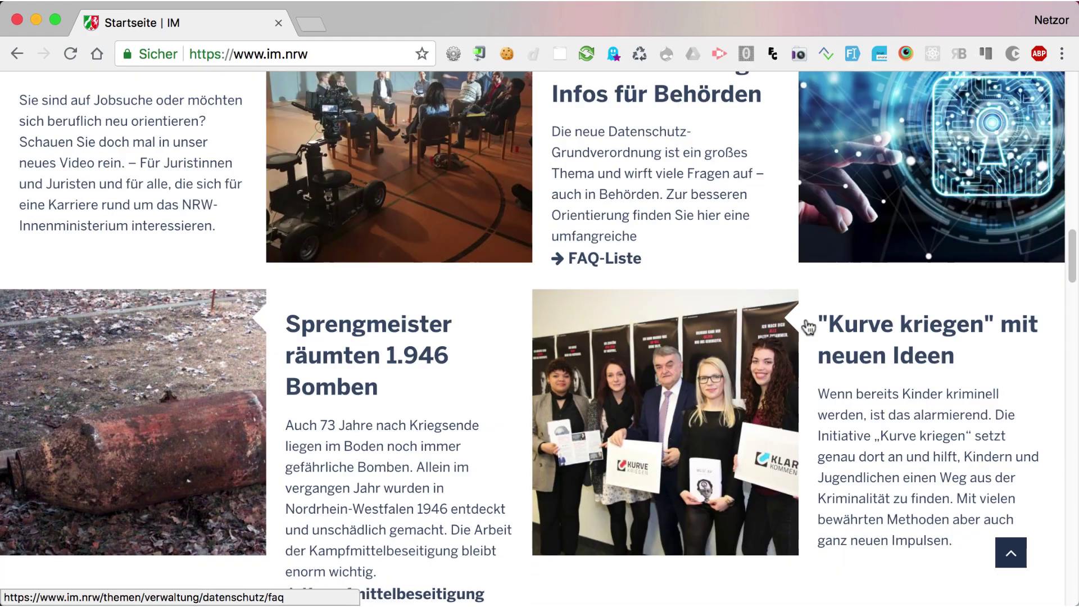
scroll(807, 326, "down", 13)
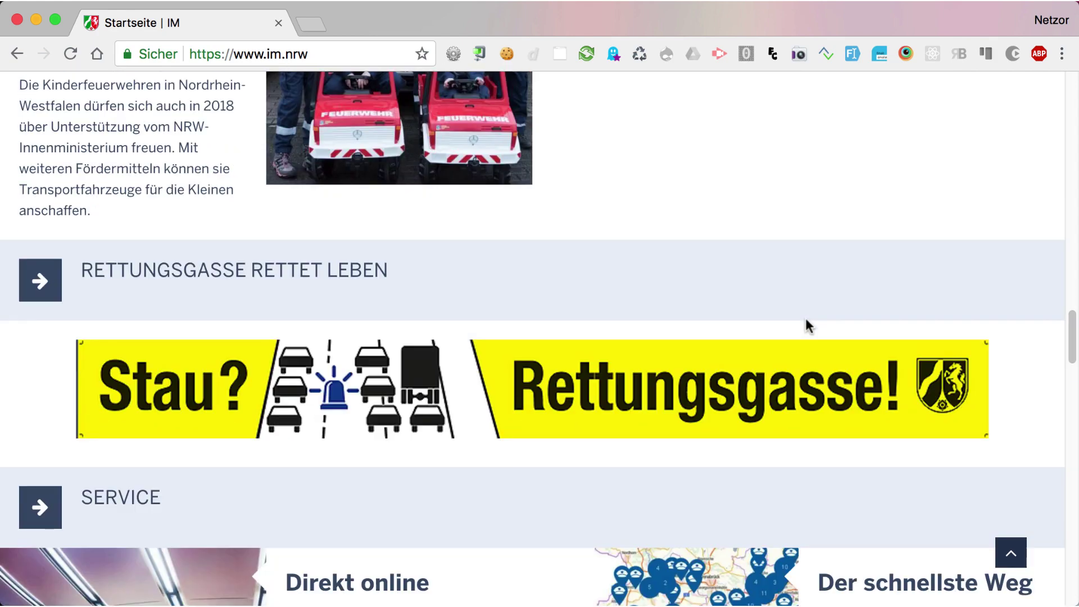
scroll(806, 320, "down", 10)
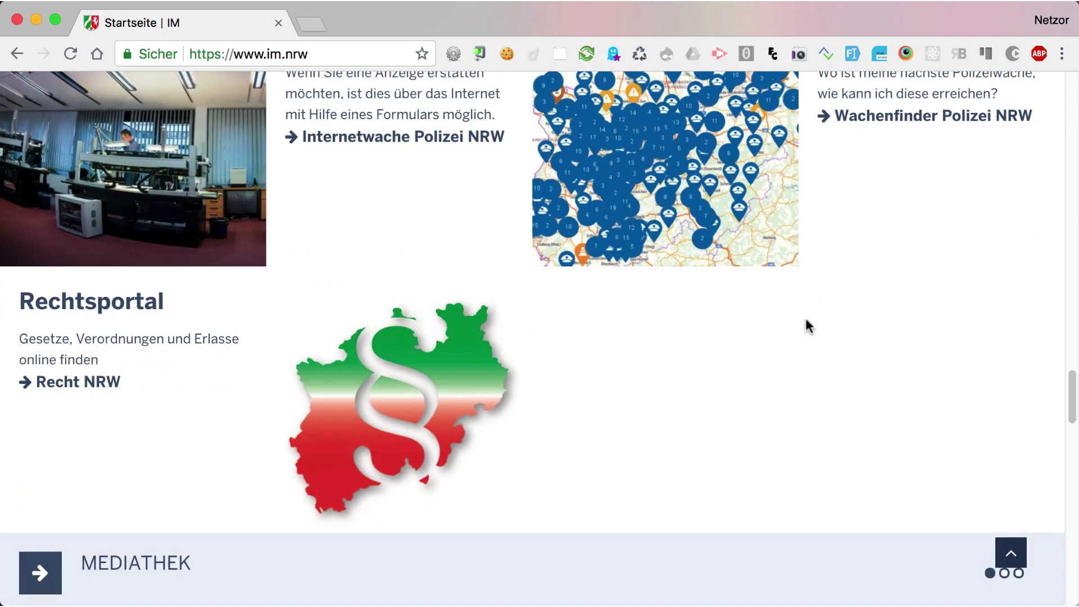
scroll(807, 326, "down", 7)
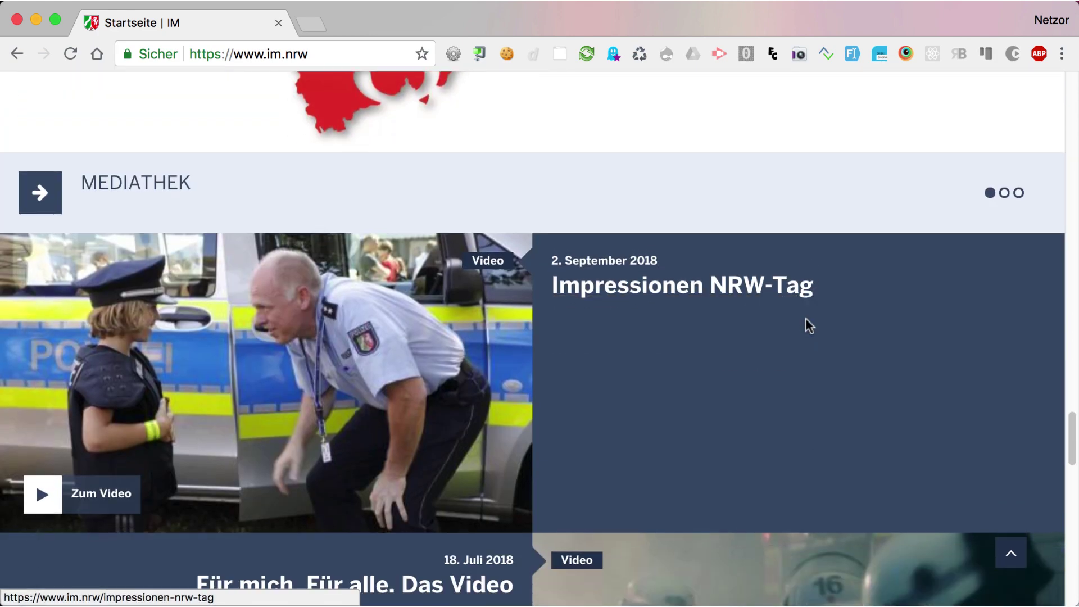
scroll(807, 326, "down", 6)
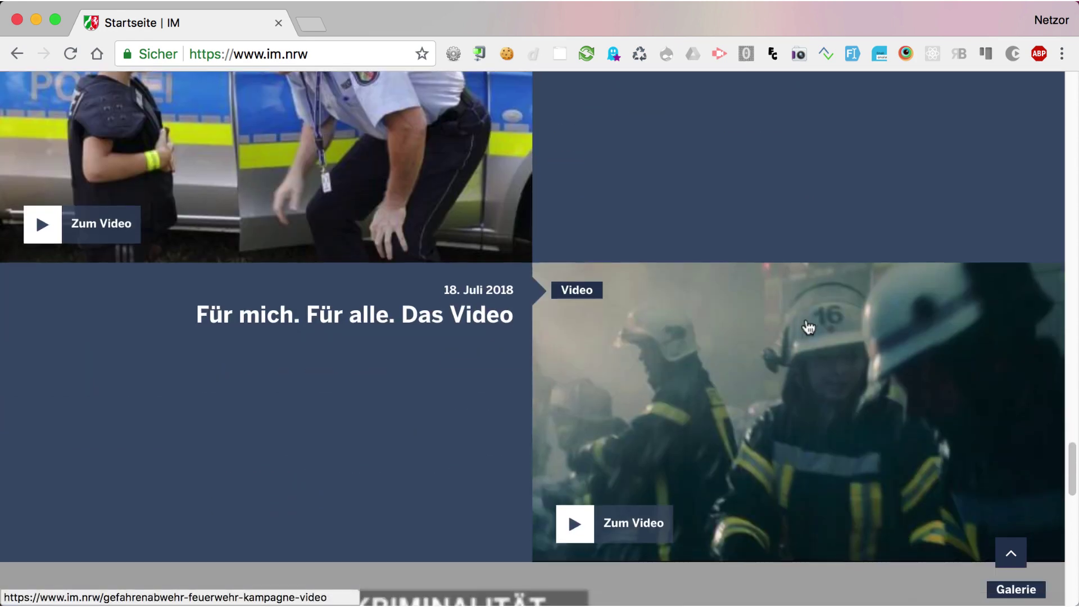
scroll(808, 326, "down", 14)
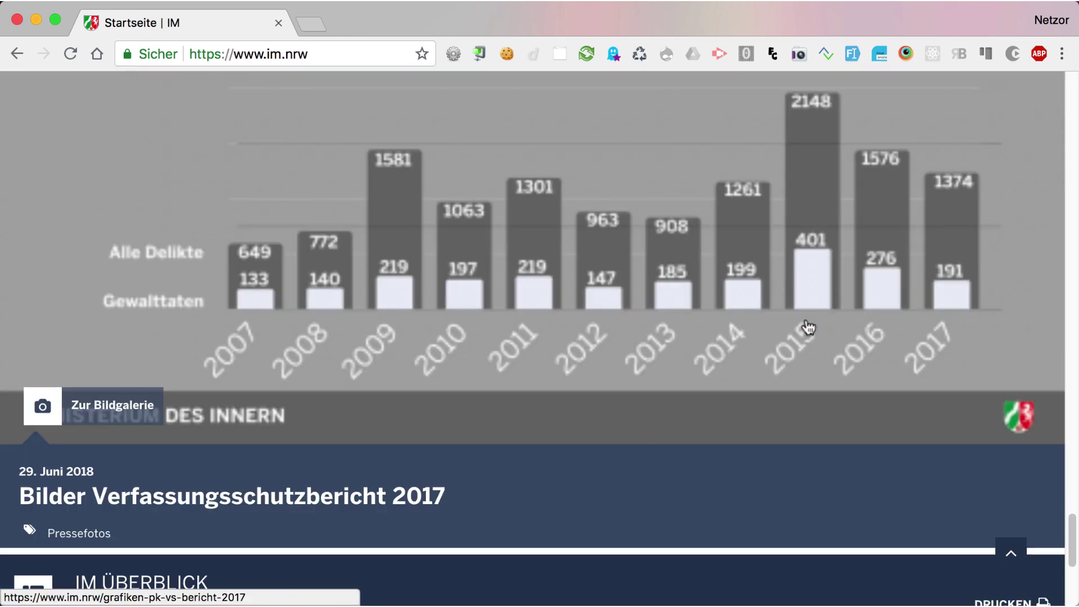
scroll(808, 326, "down", 3)
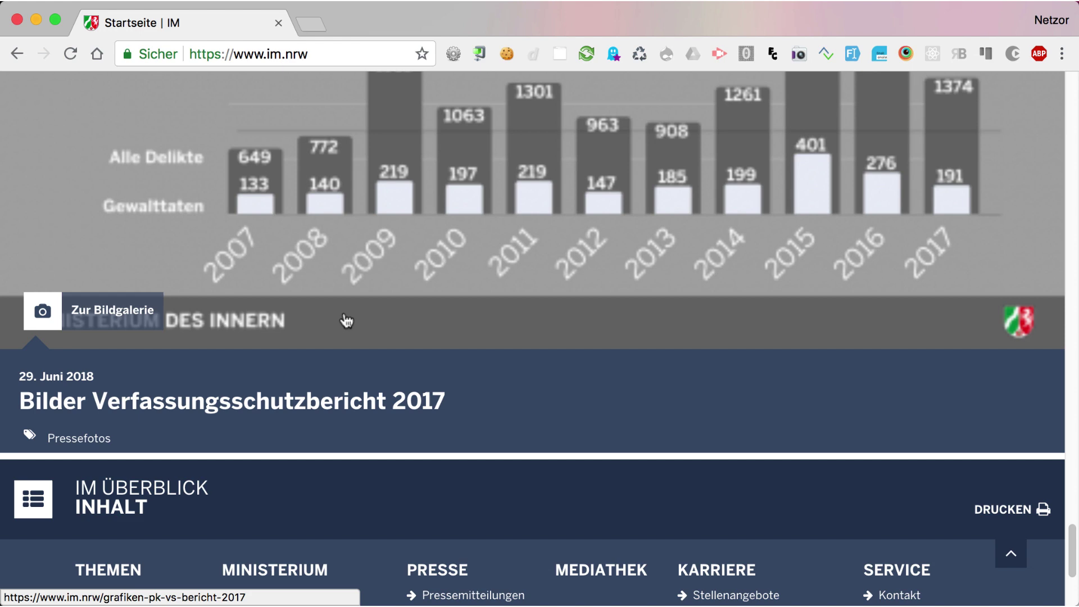
scroll(227, 322, "up", 12)
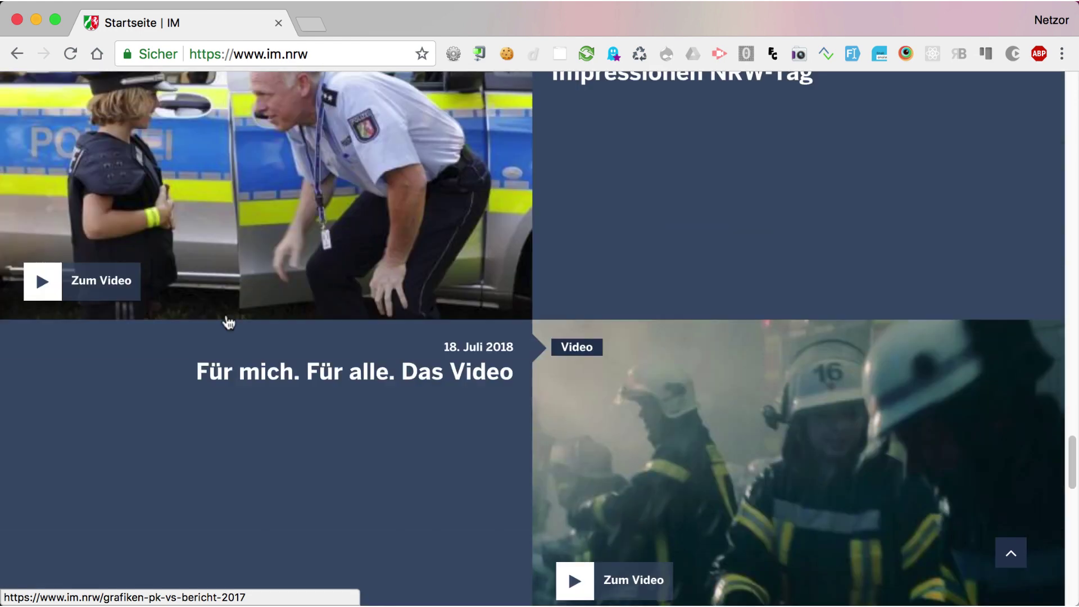
scroll(227, 322, "up", 3)
left_click(130, 387)
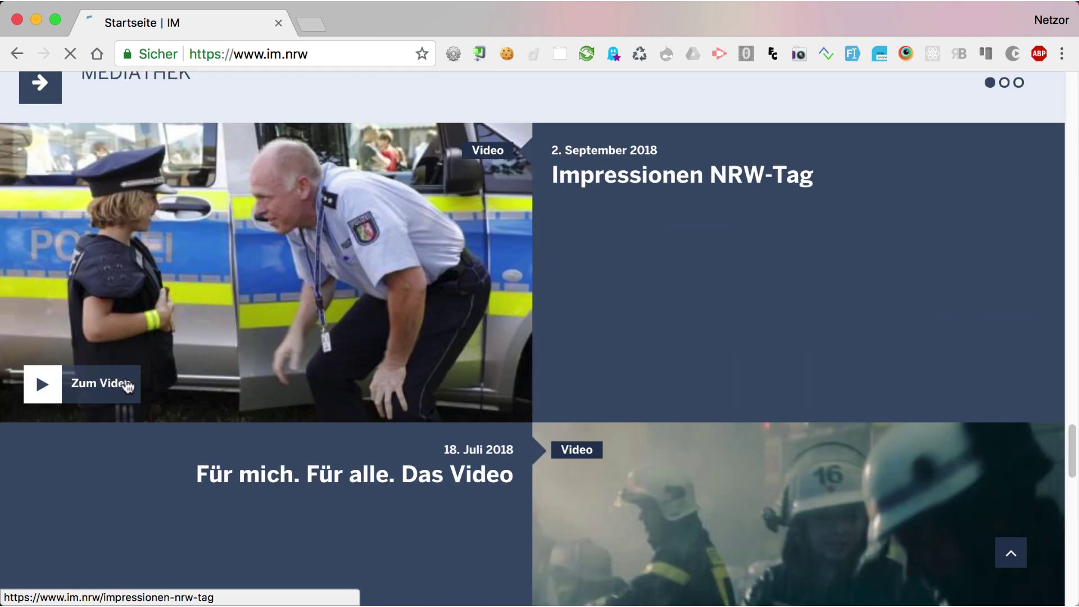
Play the NRW-Tag video.
scroll(173, 367, "down", 5)
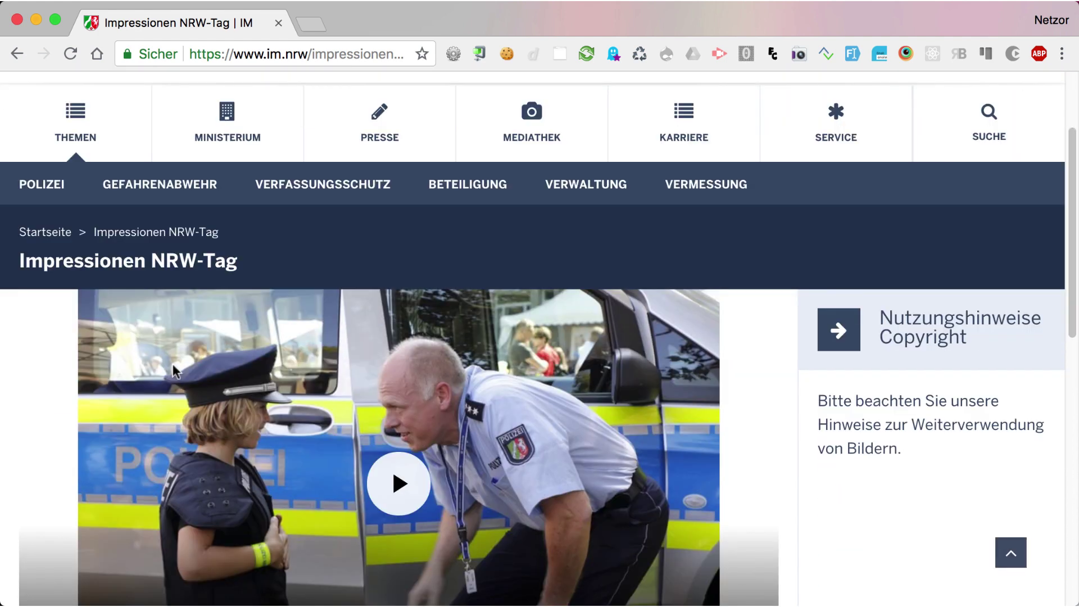
left_click(386, 366)
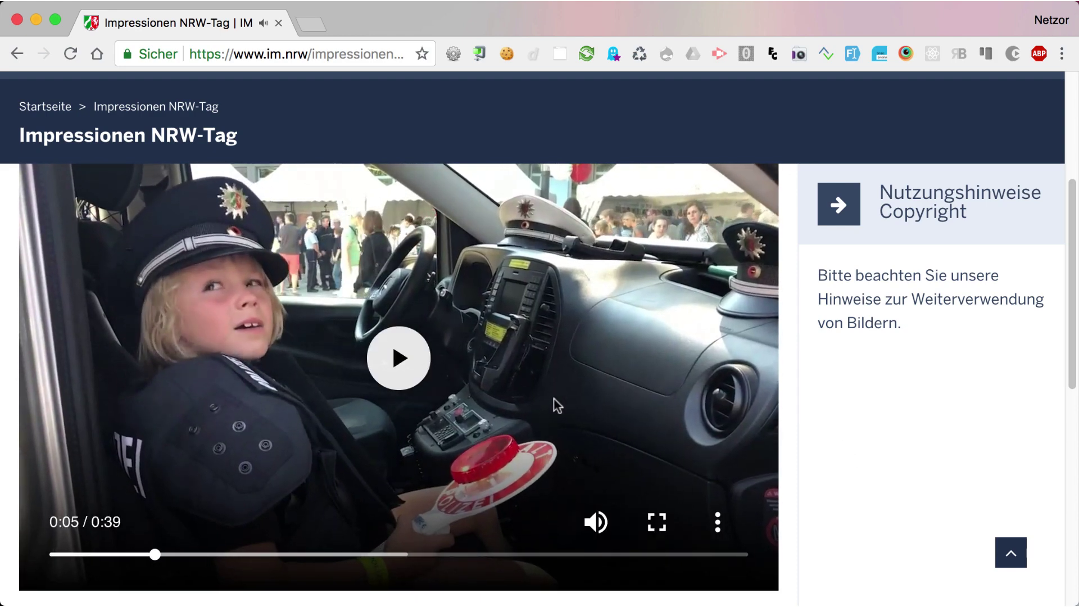
scroll(556, 405, "up", 5)
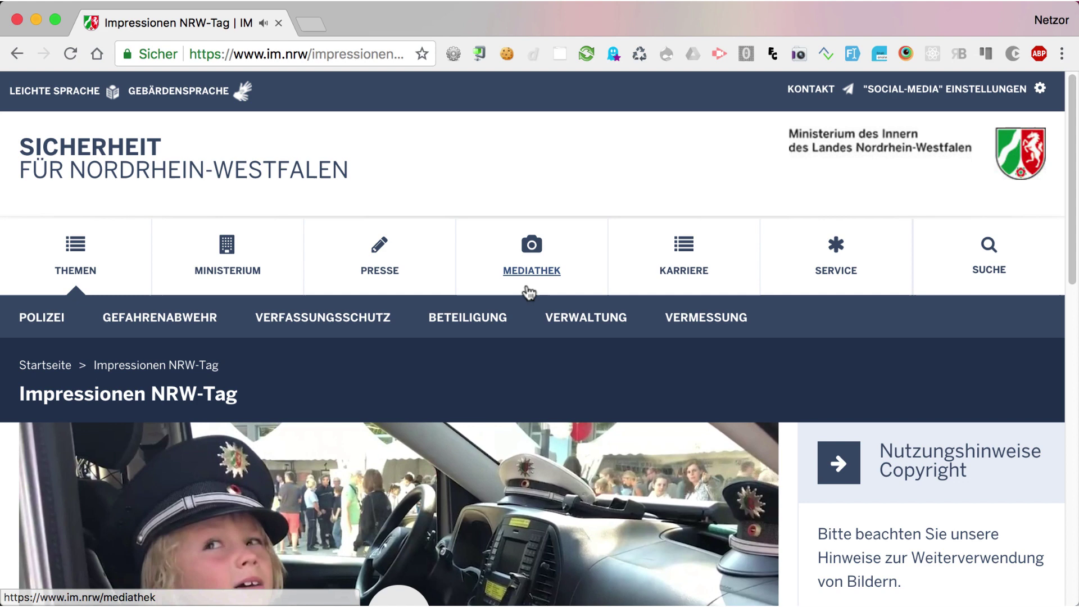
Filter the Mediathek to 'videoupload (4)' media, then go to the Service page.
left_click(524, 272)
scroll(504, 321, "down", 1)
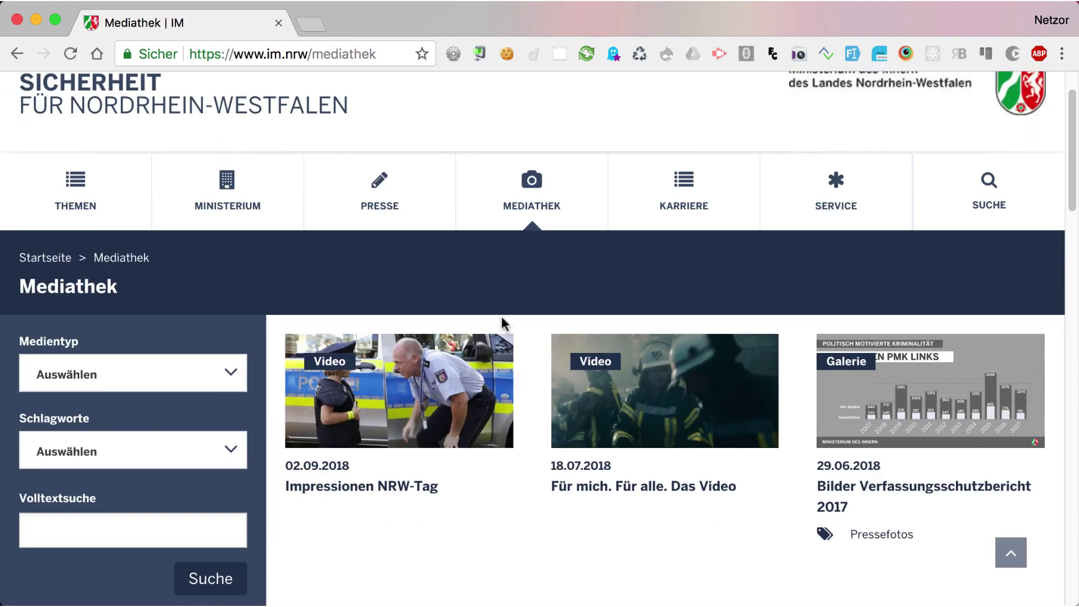
scroll(502, 322, "down", 2)
left_click(188, 246)
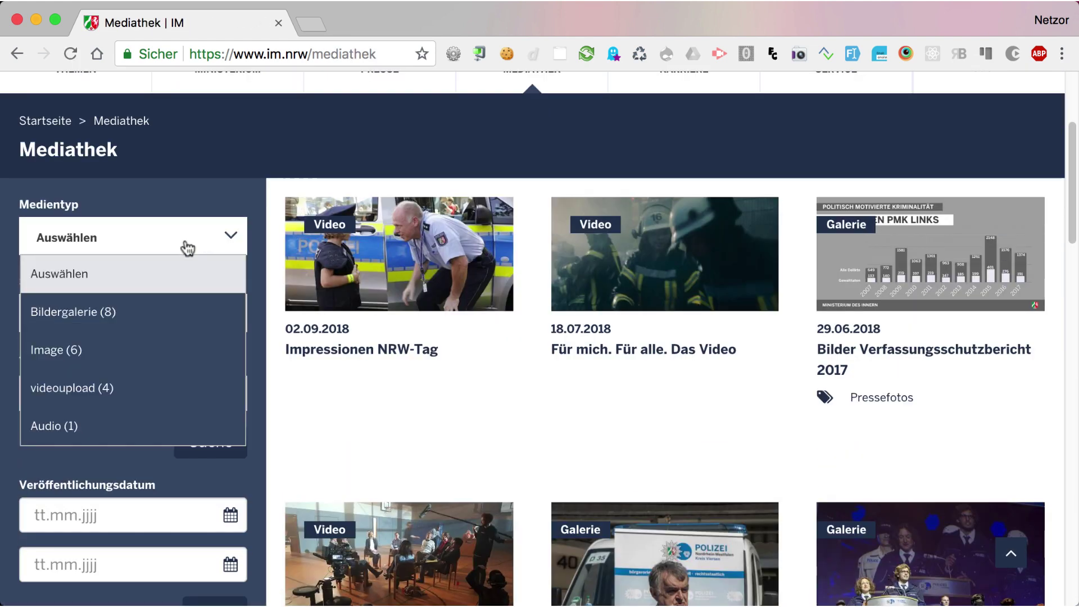
left_click(140, 387)
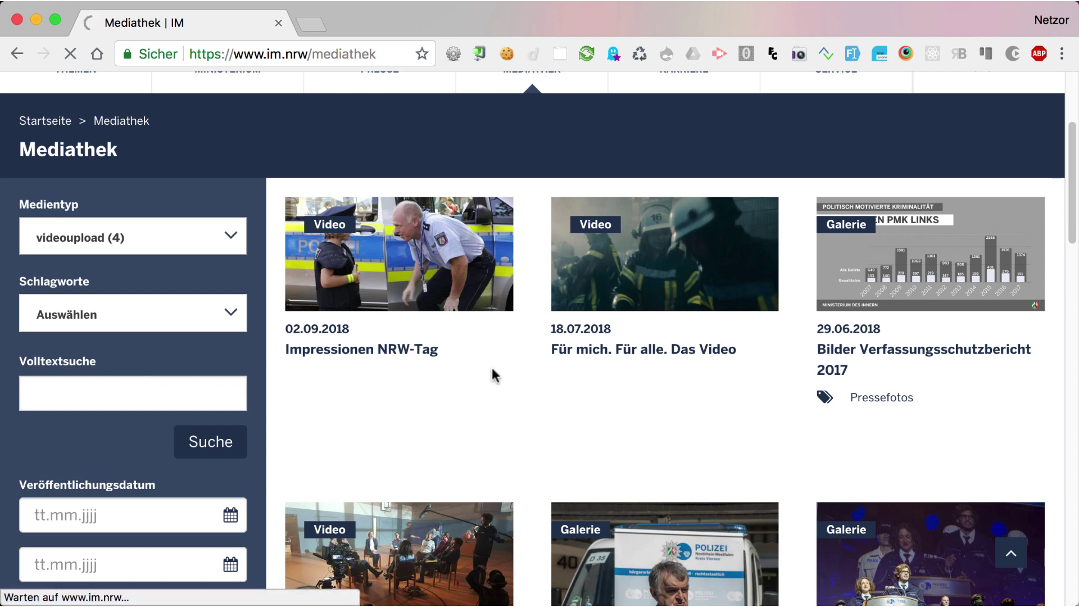
scroll(836, 167, "down", 1)
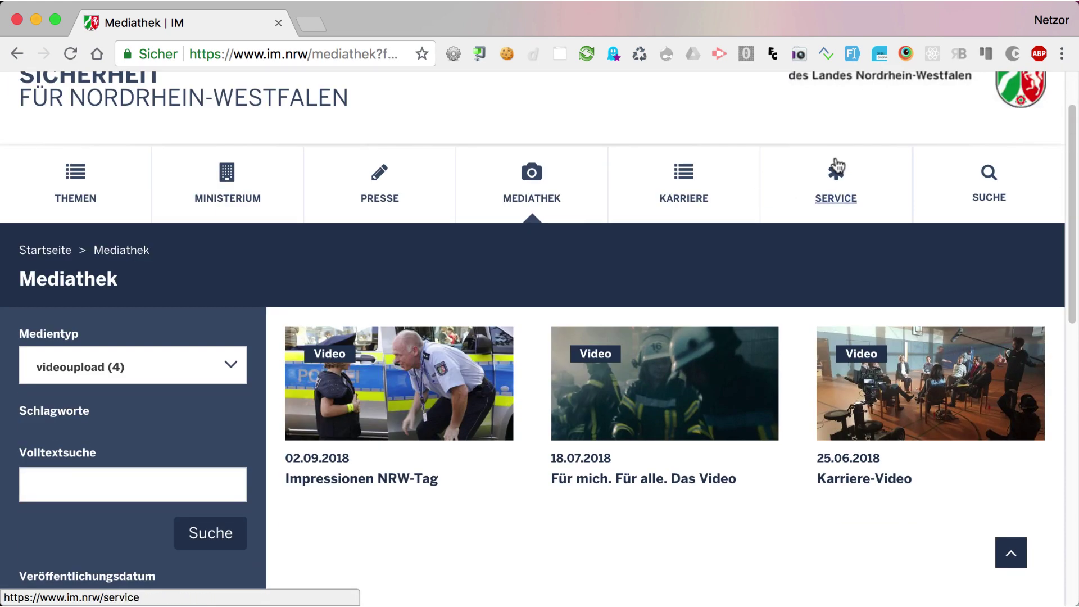
left_click(836, 167)
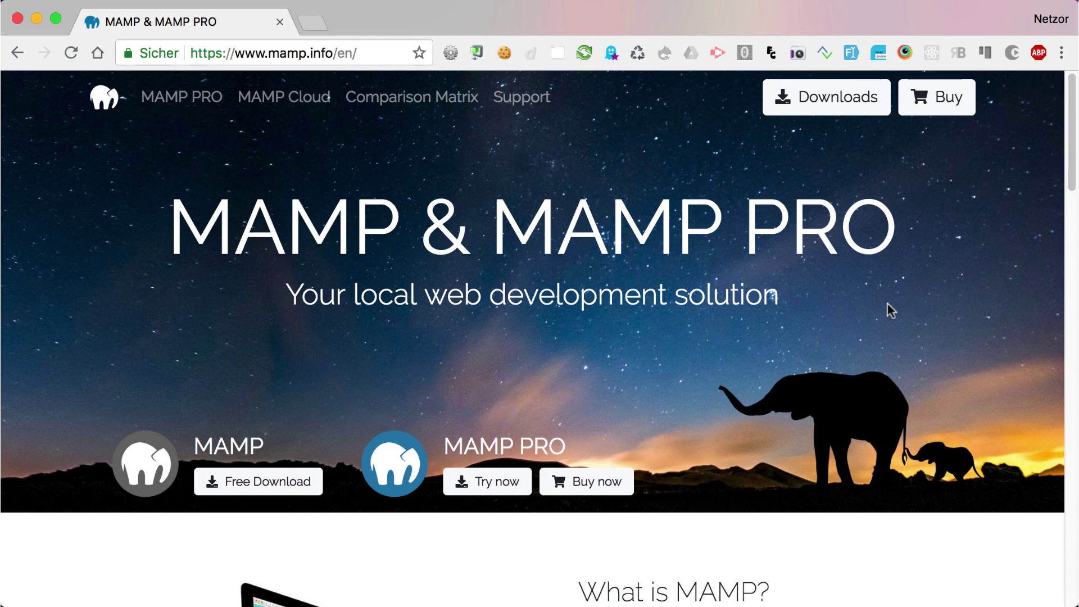
Scroll through the MAMP & MAMP PRO homepage.
scroll(888, 303, "down", 5)
scroll(888, 305, "down", 4)
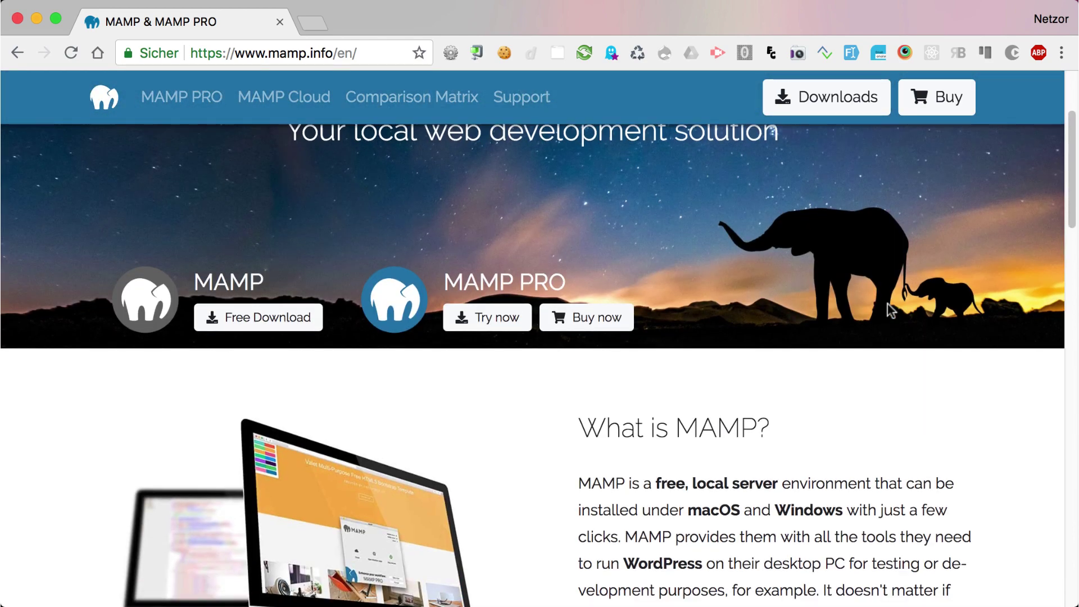
scroll(887, 302, "down", 8)
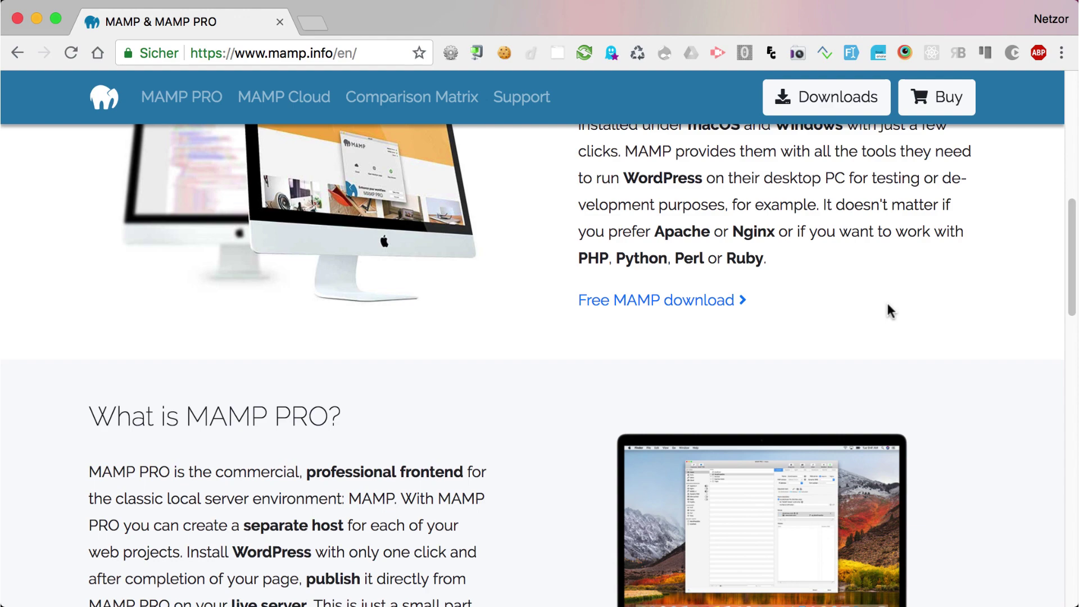
scroll(888, 307, "down", 6)
scroll(888, 306, "down", 4)
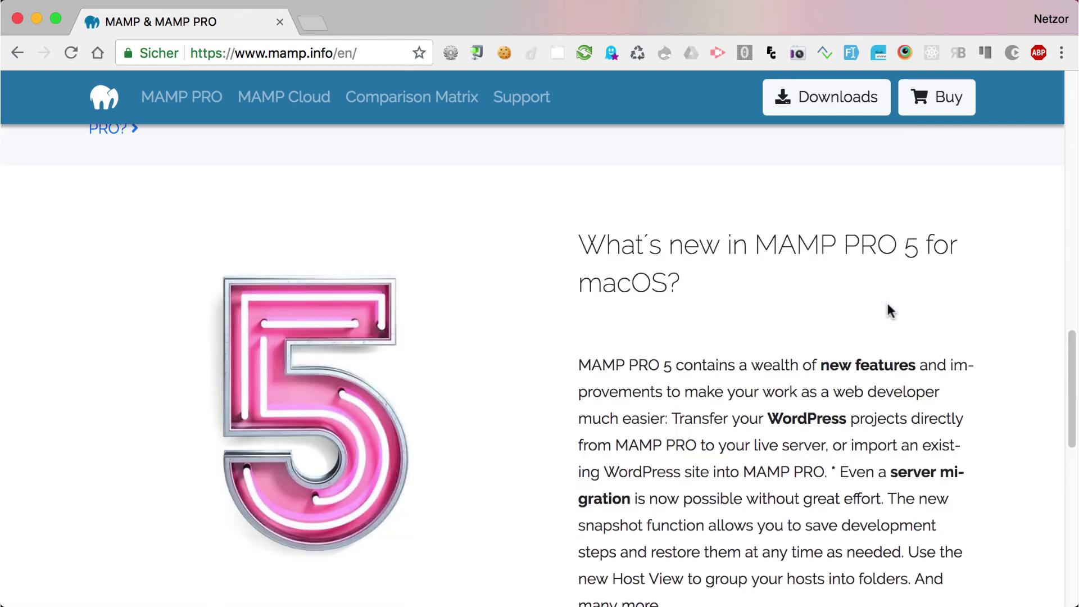
scroll(887, 305, "down", 10)
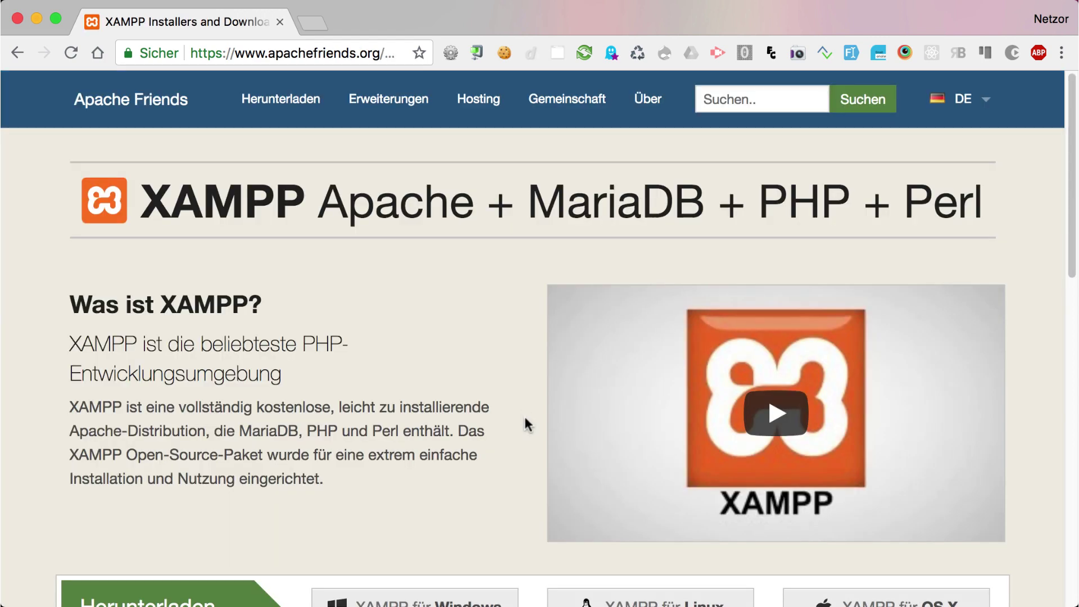
Scroll the apachefriends.org XAMPP page down to its footer.
scroll(524, 416, "down", 3)
scroll(524, 418, "down", 5)
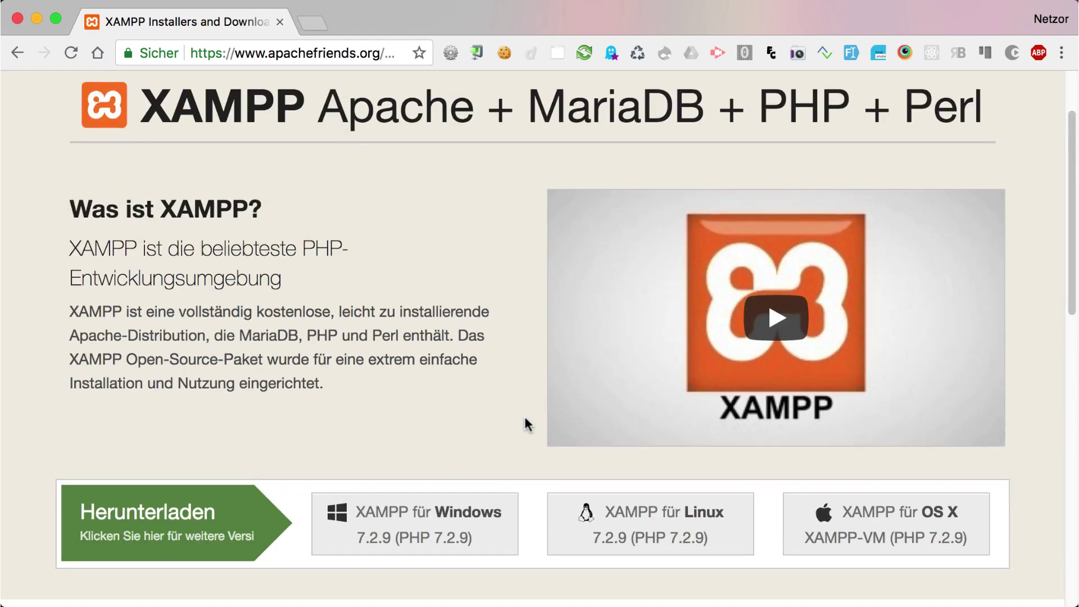
scroll(525, 417, "down", 7)
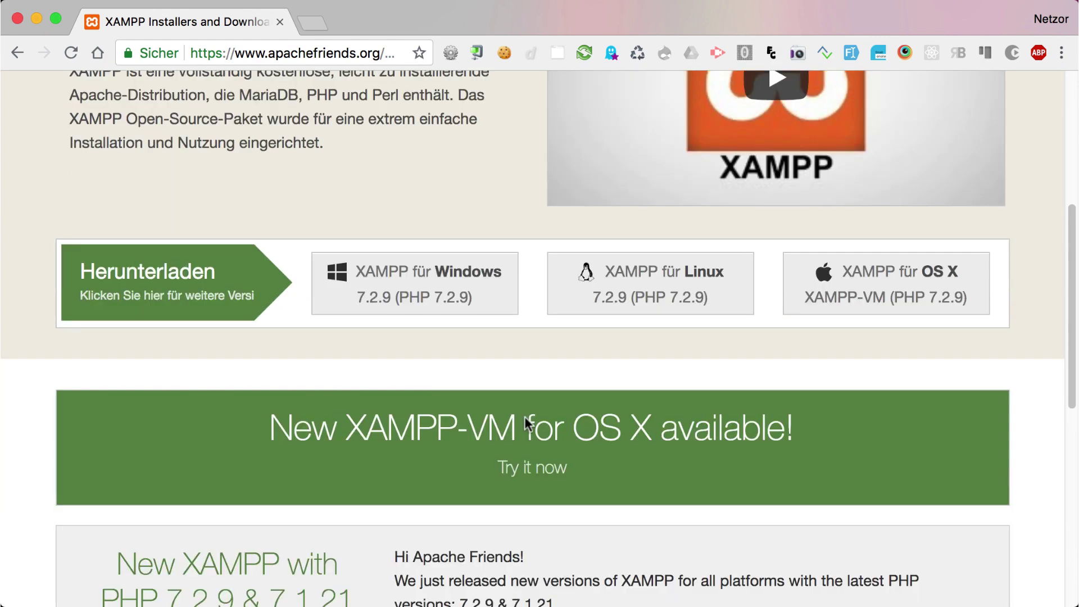
scroll(523, 419, "down", 5)
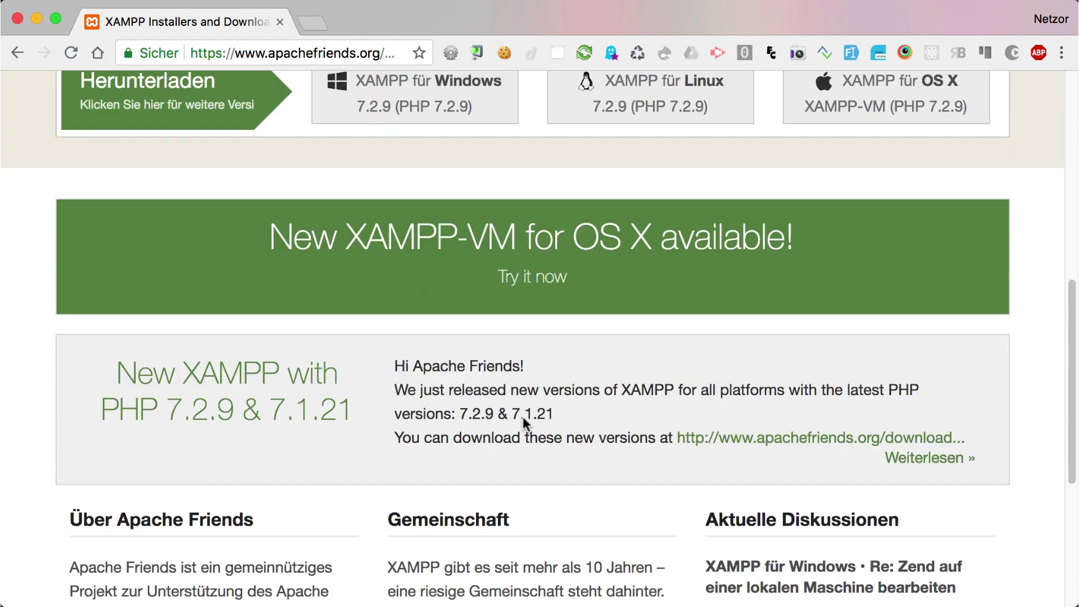
scroll(524, 419, "down", 2)
scroll(524, 424, "down", 5)
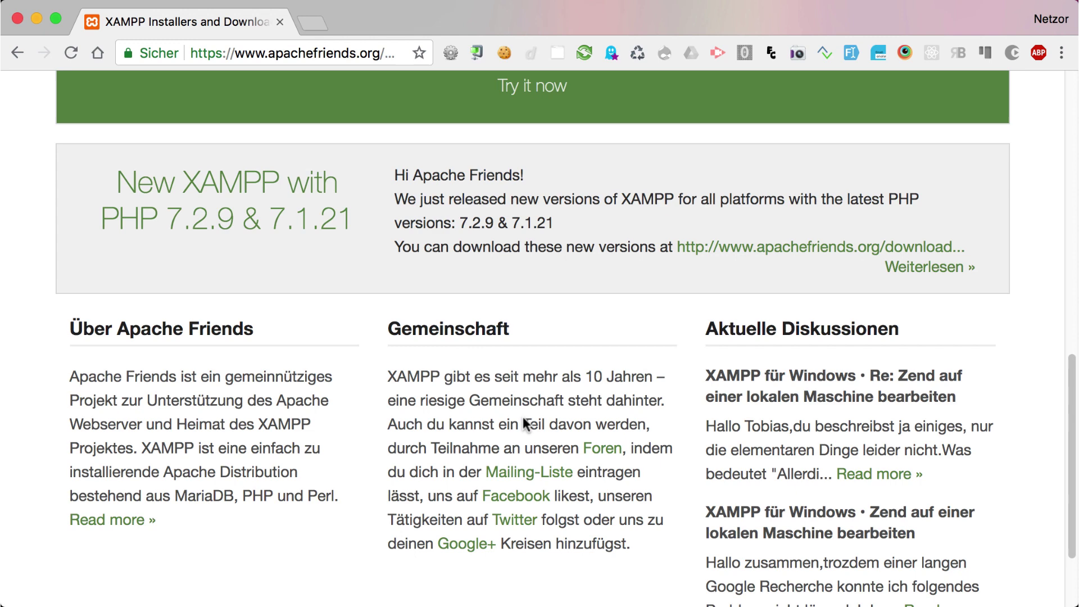
scroll(525, 423, "down", 4)
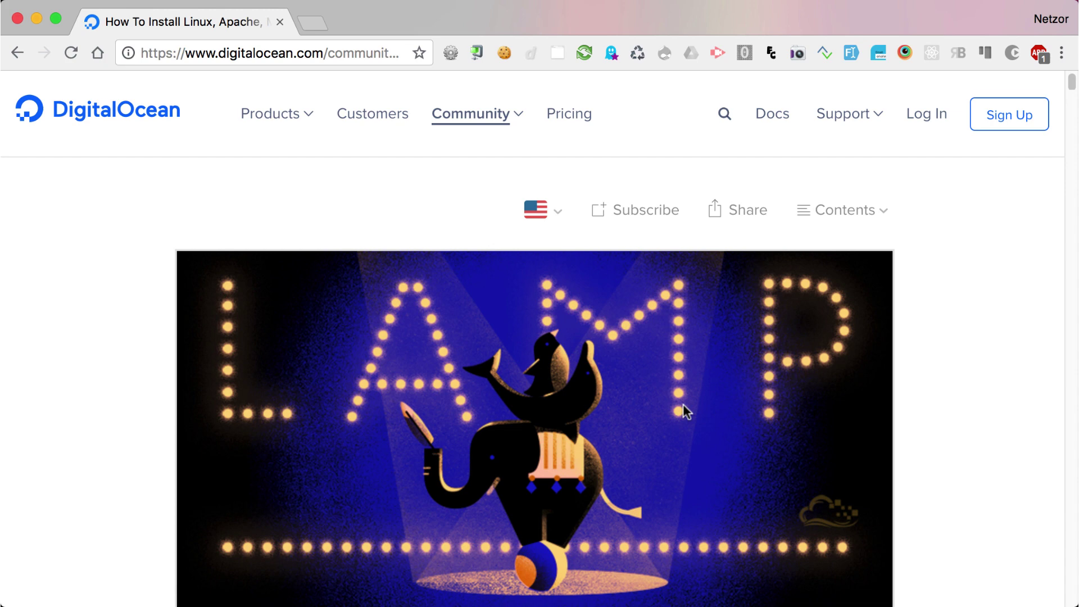
scroll(683, 403, "down", 3)
scroll(683, 404, "down", 5)
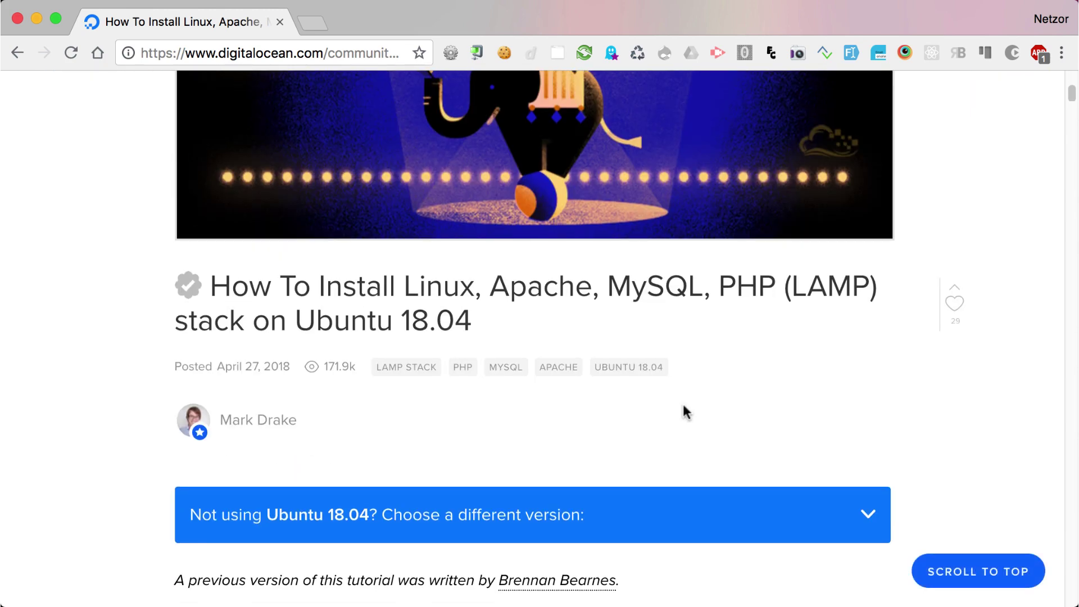
scroll(683, 402, "down", 2)
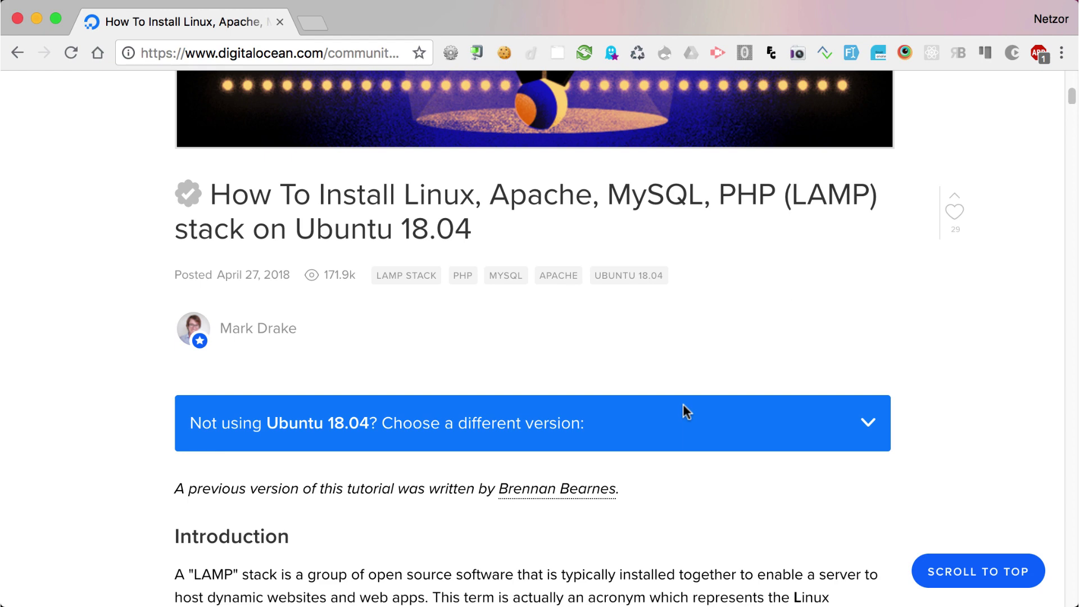
scroll(682, 404, "down", 5)
scroll(683, 403, "down", 10)
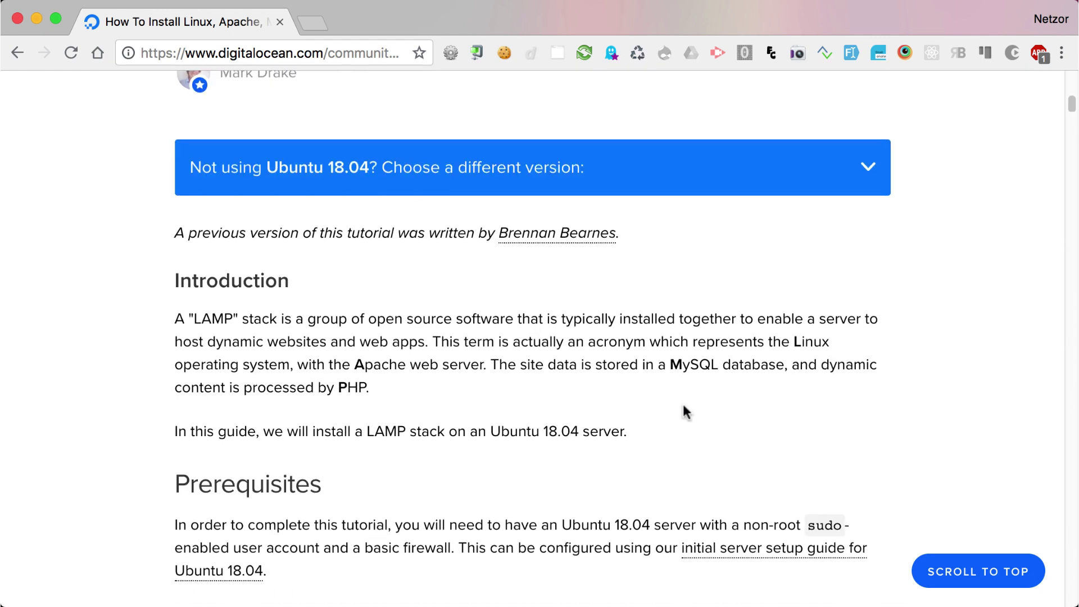
scroll(683, 402, "down", 2)
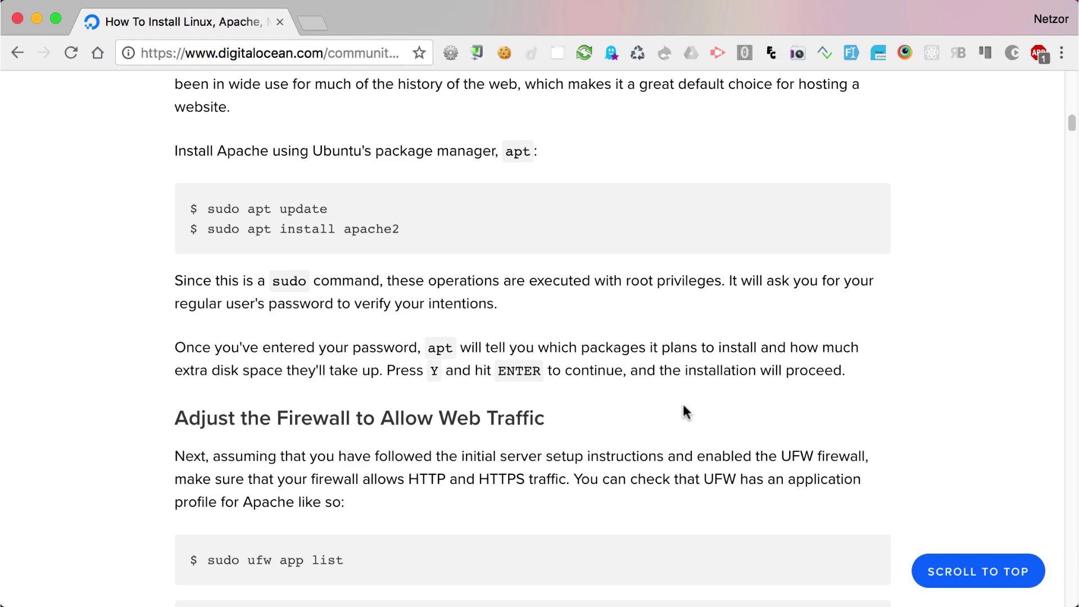
scroll(683, 403, "down", 5)
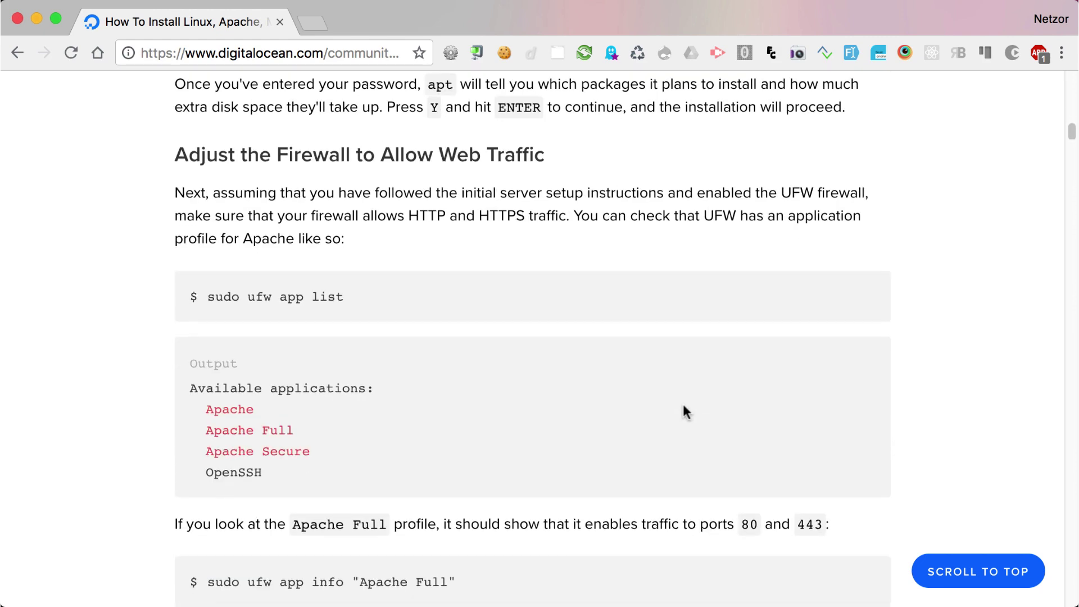
scroll(683, 403, "down", 6)
scroll(683, 405, "down", 4)
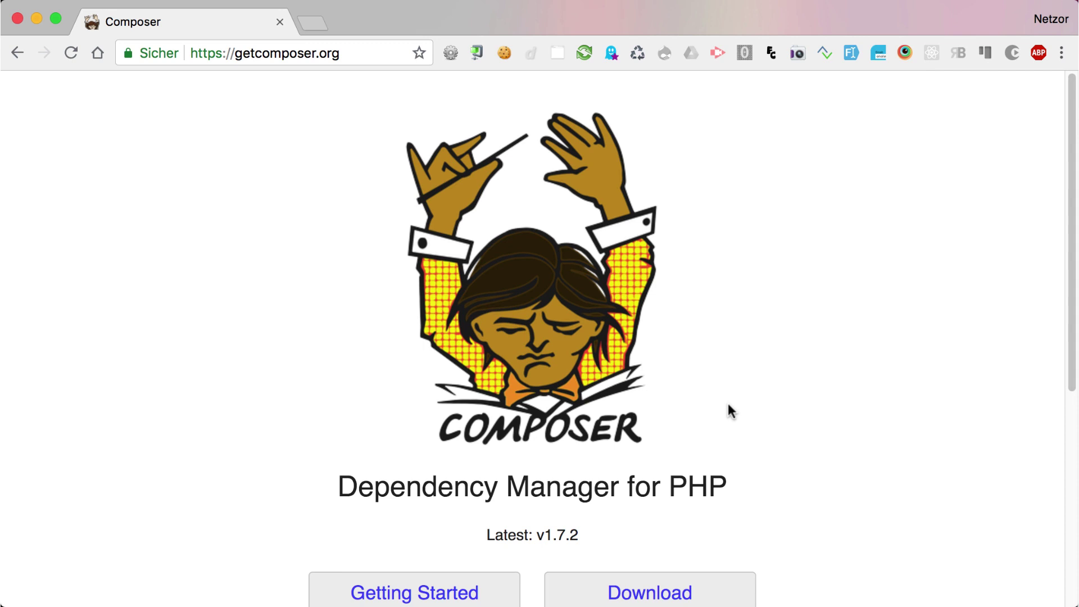
Open Composer's Getting Started documentation from getcomposer.org.
scroll(728, 405, "down", 3)
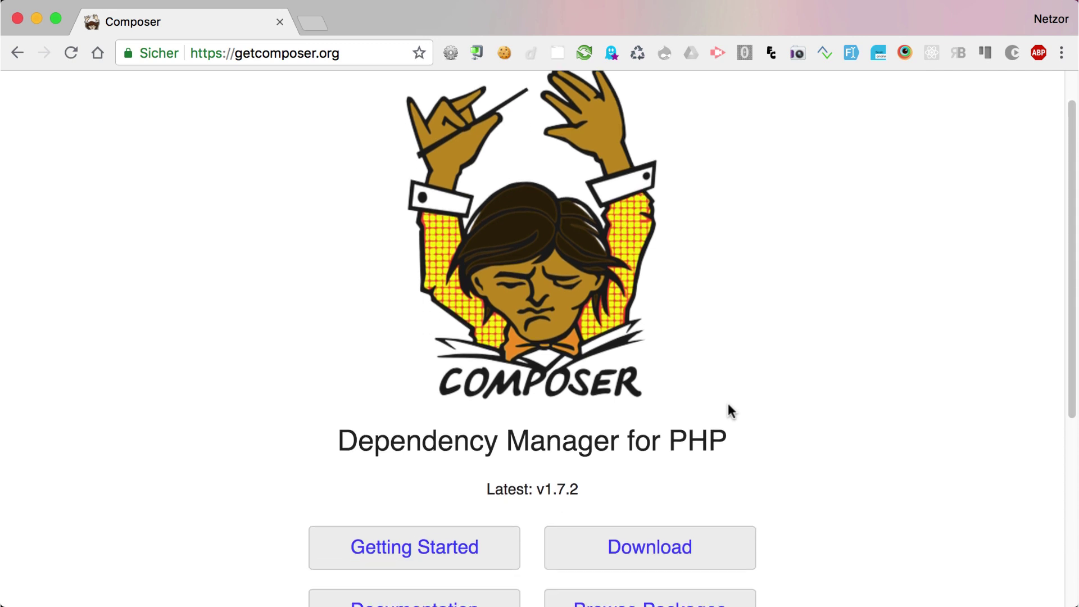
scroll(731, 410, "down", 2)
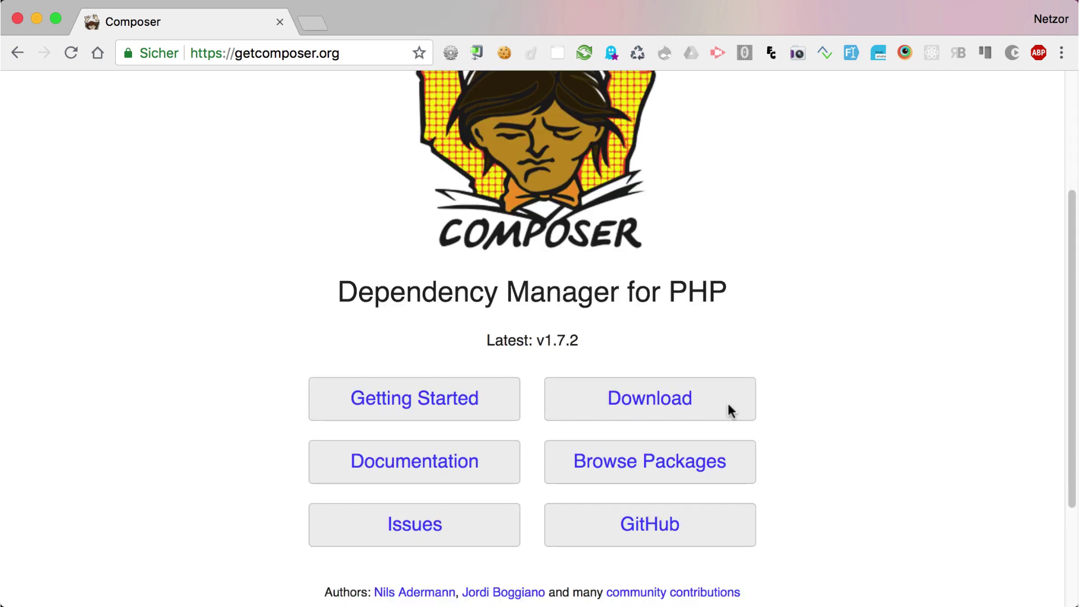
left_click(437, 397)
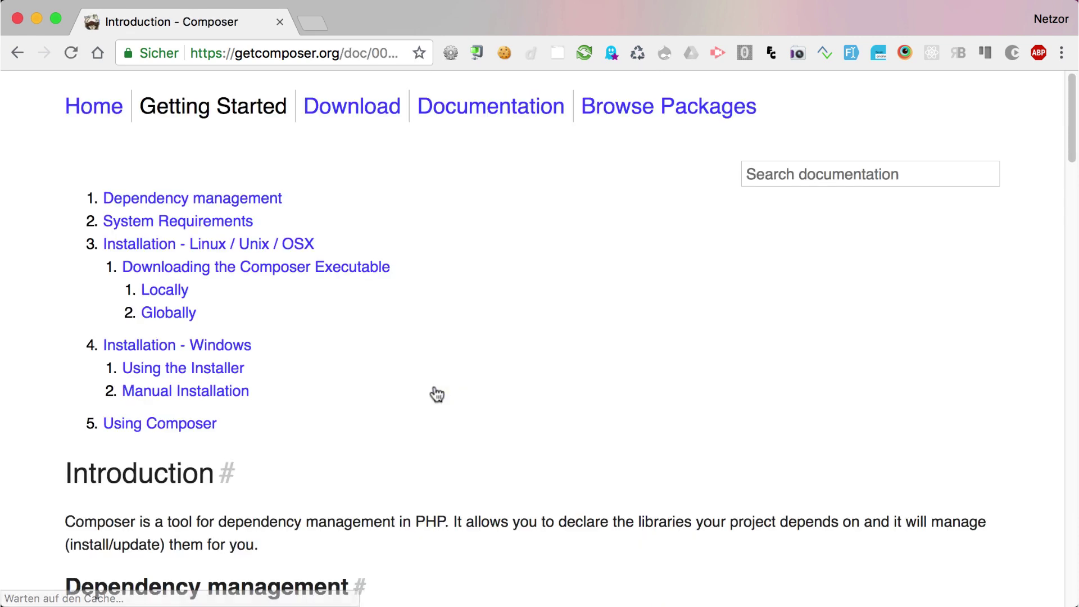
Jump to the Linux / Unix / OSX installation section and read down to the Windows instructions.
scroll(438, 395, "down", 1)
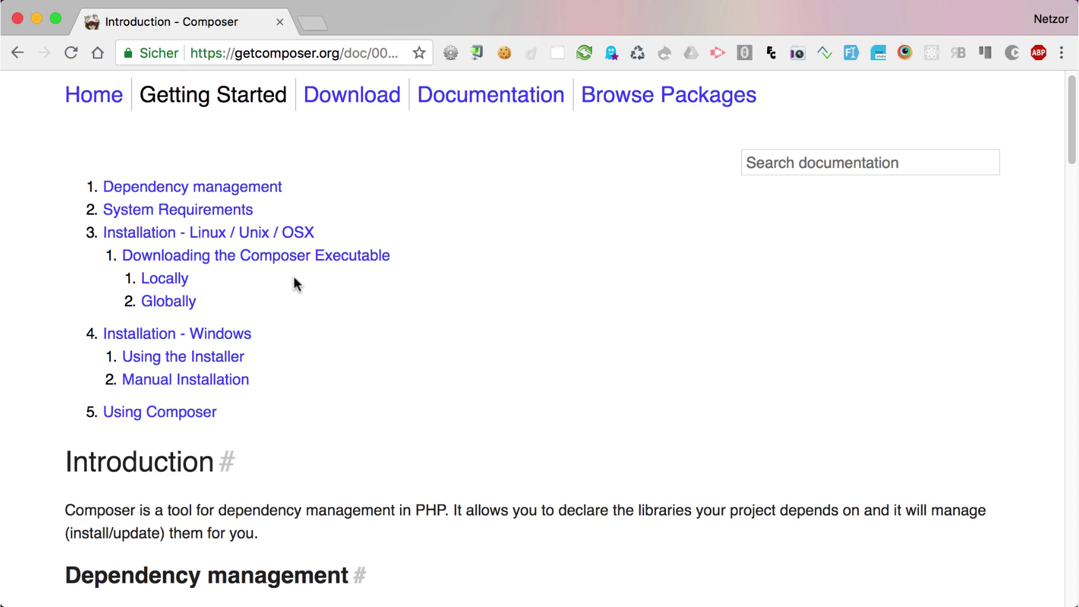
left_click(260, 242)
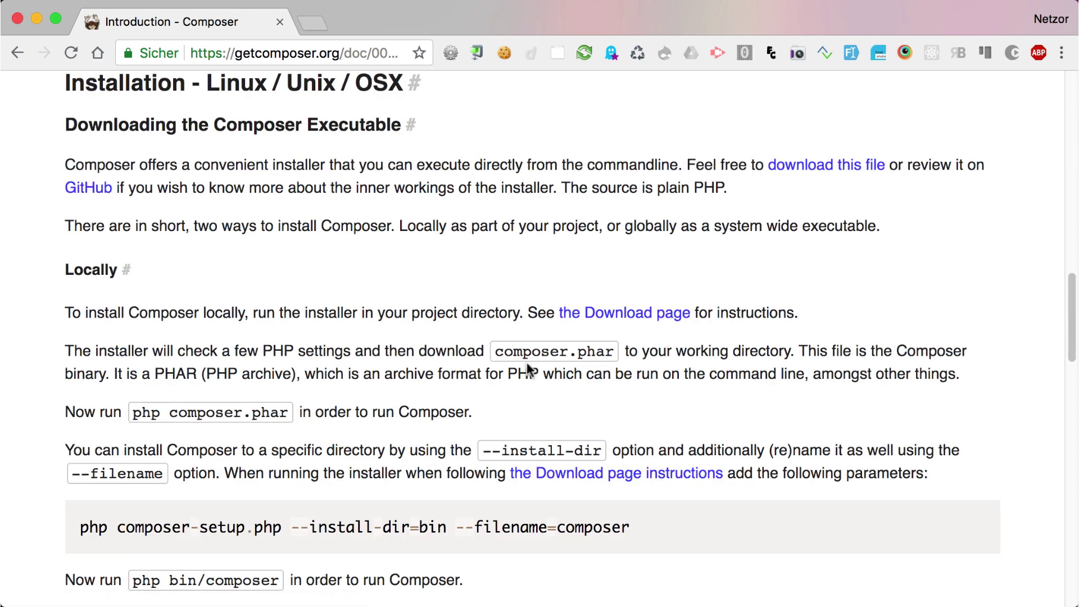
scroll(529, 368, "down", 1)
scroll(529, 369, "down", 5)
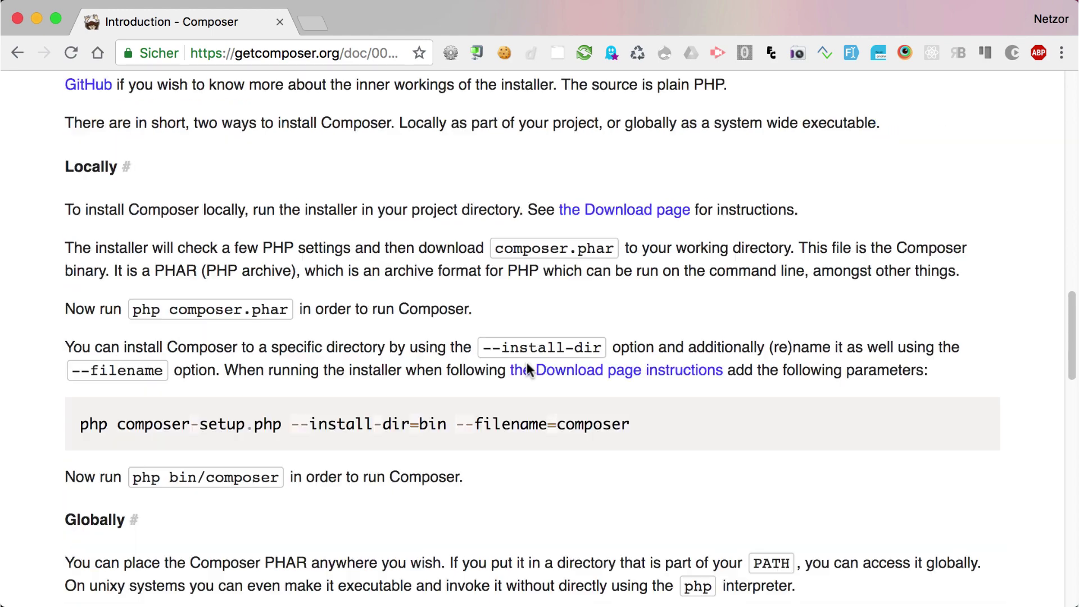
scroll(528, 370, "down", 5)
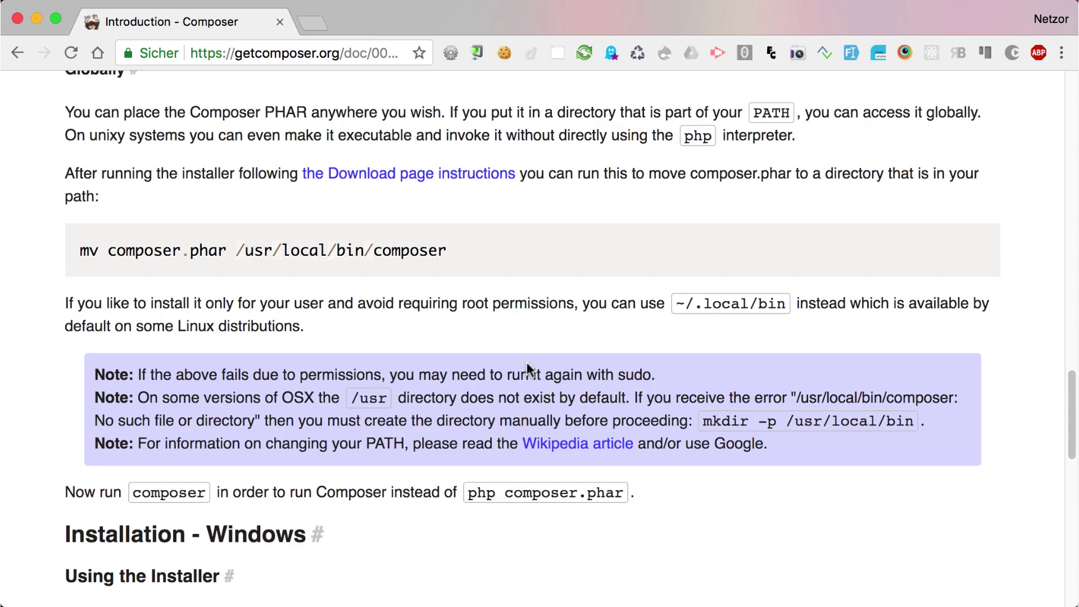
scroll(528, 369, "down", 5)
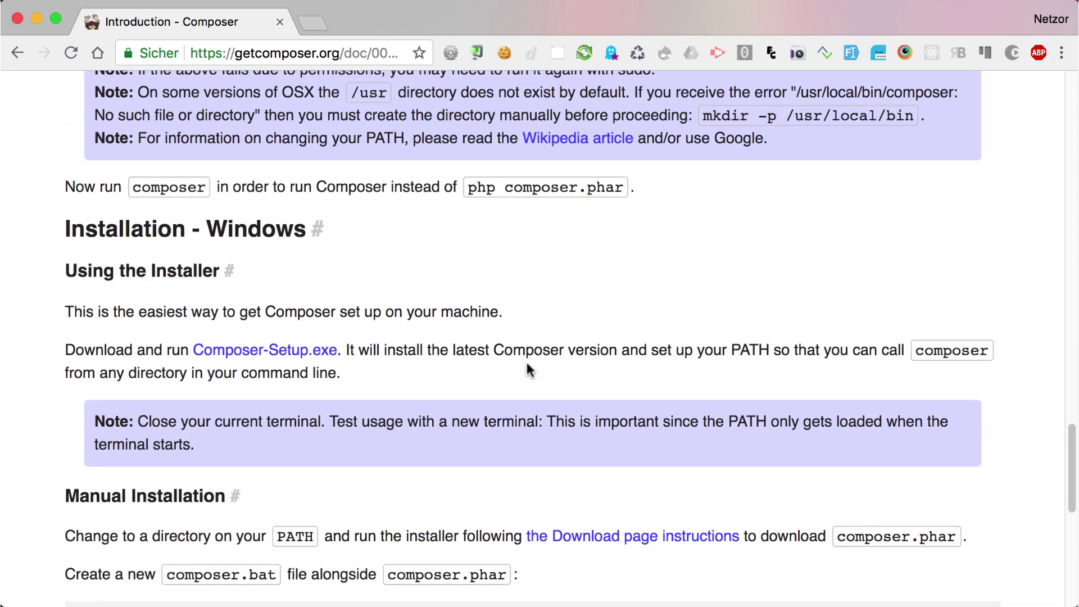
scroll(528, 369, "down", 2)
scroll(527, 370, "down", 1)
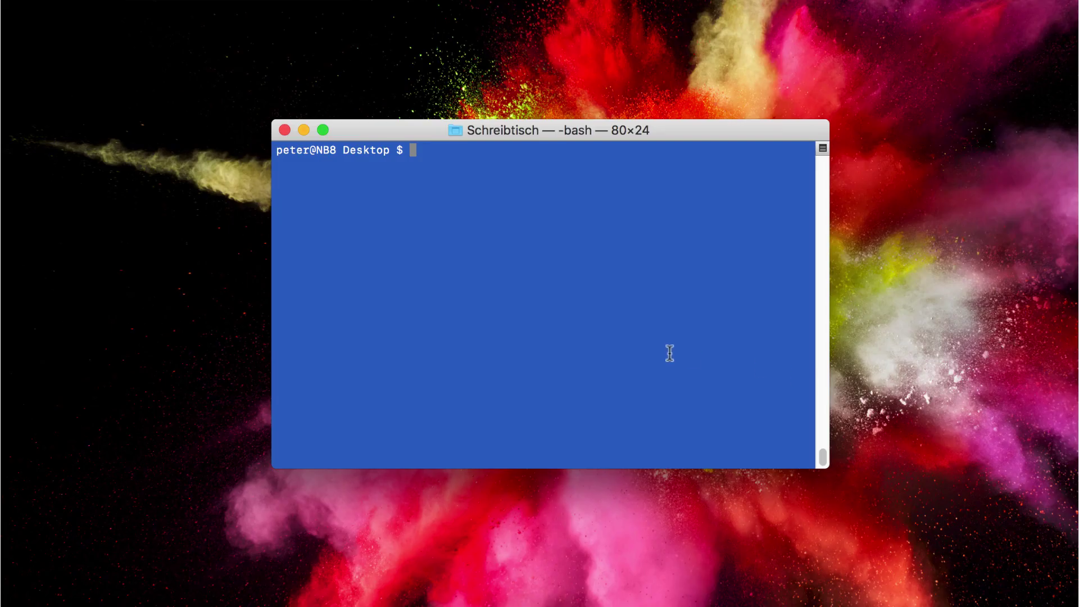
Run php -v to confirm PHP 7.1.12, then begin the Composer create-project command.
type("php -v")
key("Return")
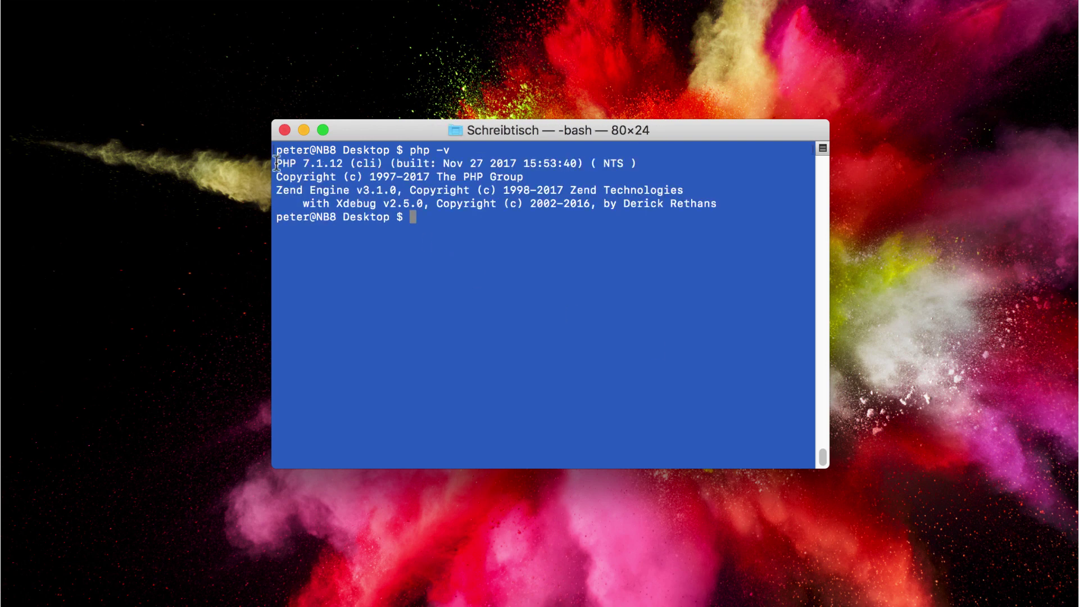
left_click_drag(276, 163, 356, 167)
left_click(490, 236)
type("c")
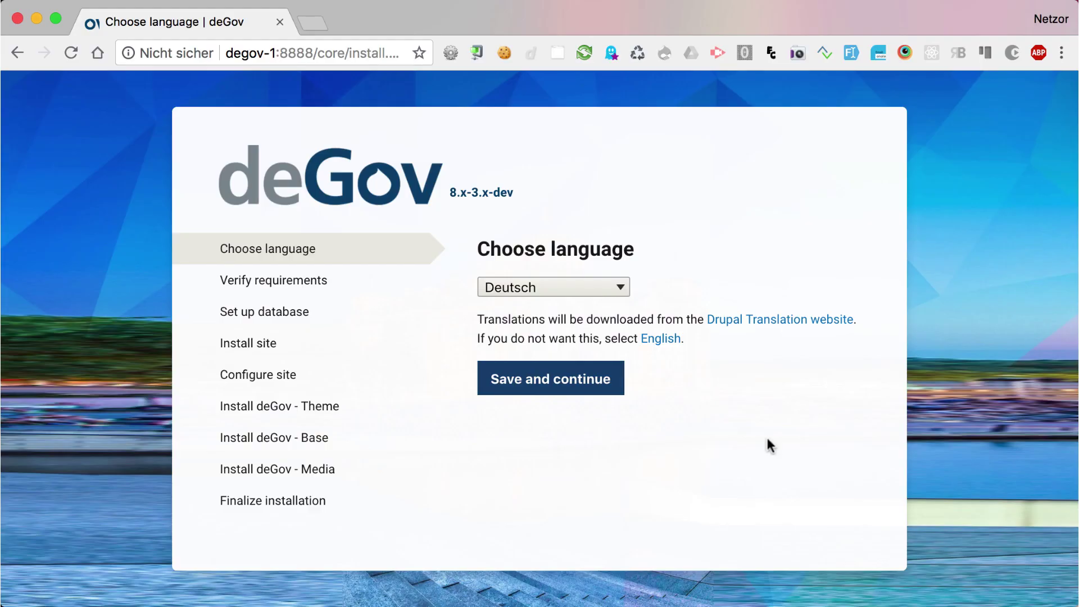
Choose English as the deGov installer language.
left_click(554, 286)
left_click(591, 325)
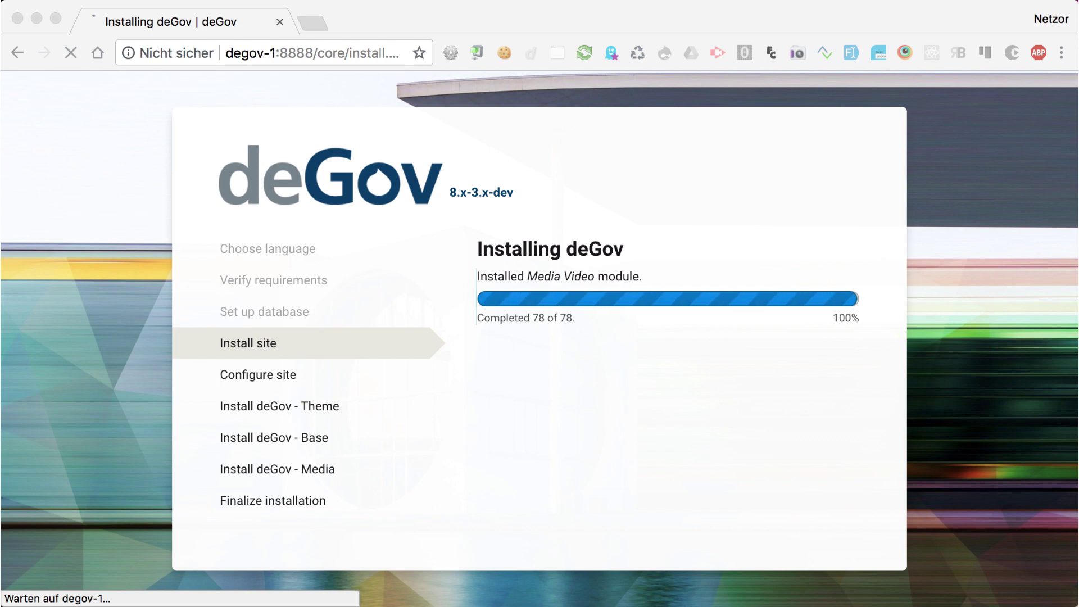
Fill in the opening site information fields of the Configure site form.
left_click(545, 313)
key("Down")
key("Return")
key("Tab")
key("Down")
key("Return")
key("Tab")
Enter maintenance username 'test' and its password, then save the site configuration.
type("test")
key("Tab")
scroll(731, 466, "down", 5)
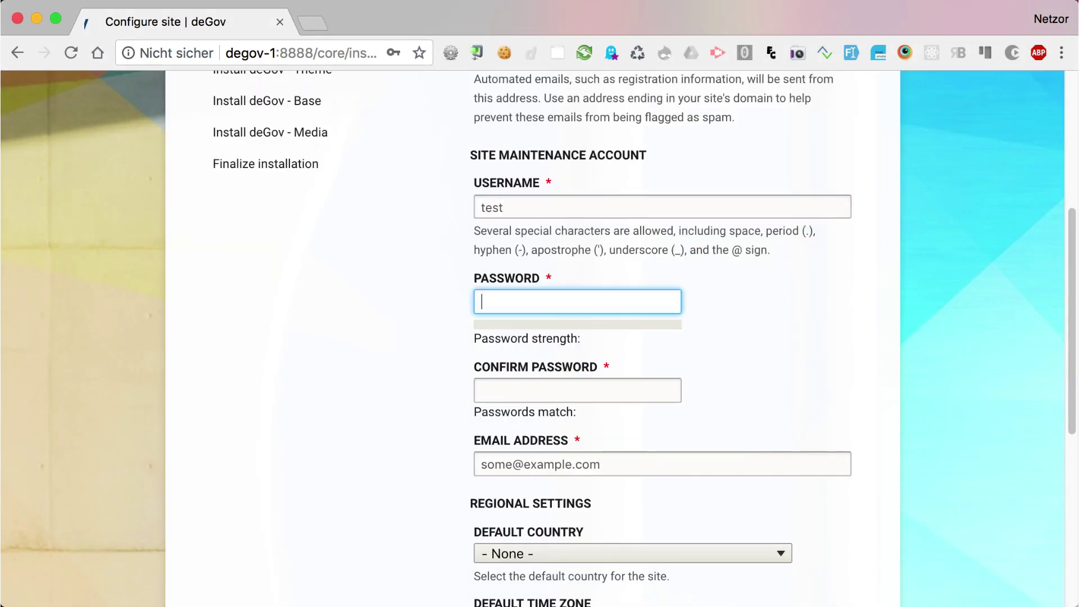
type("test")
key("Tab")
type("test")
scroll(703, 427, "down", 10)
key("Return")
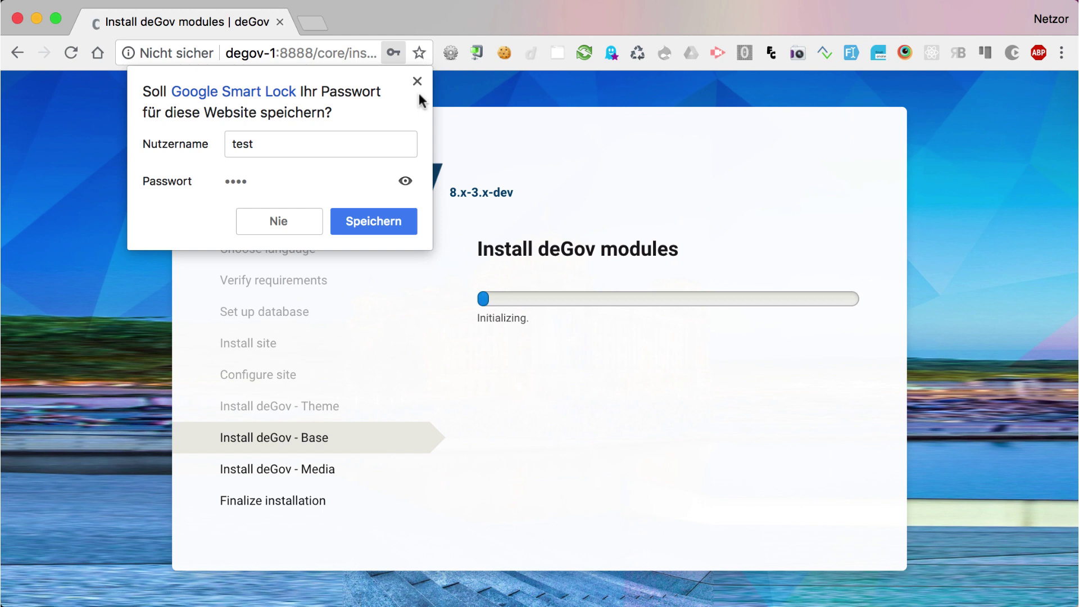
left_click(417, 80)
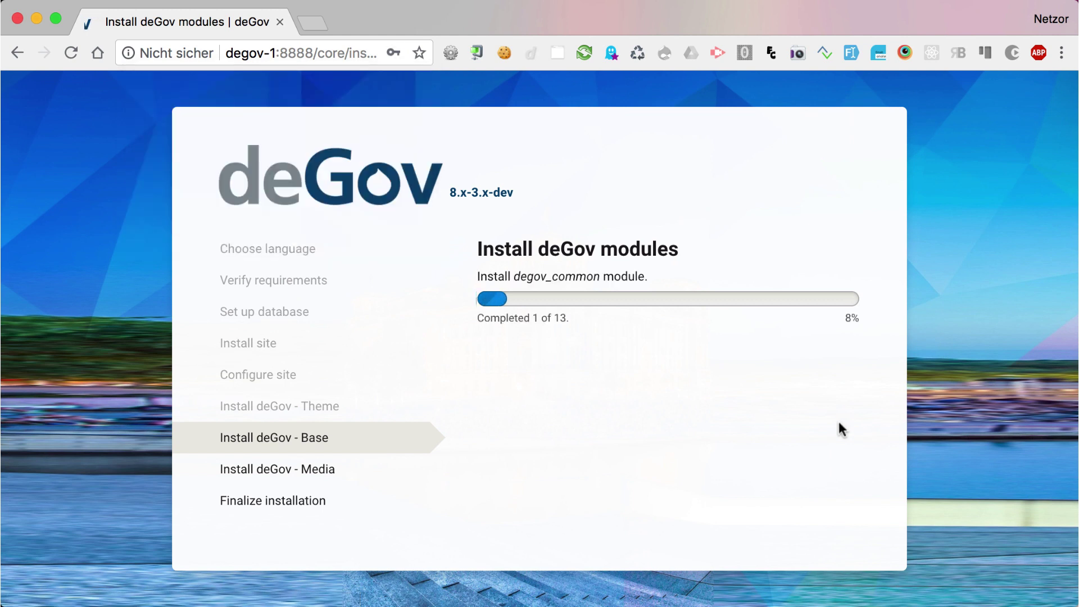